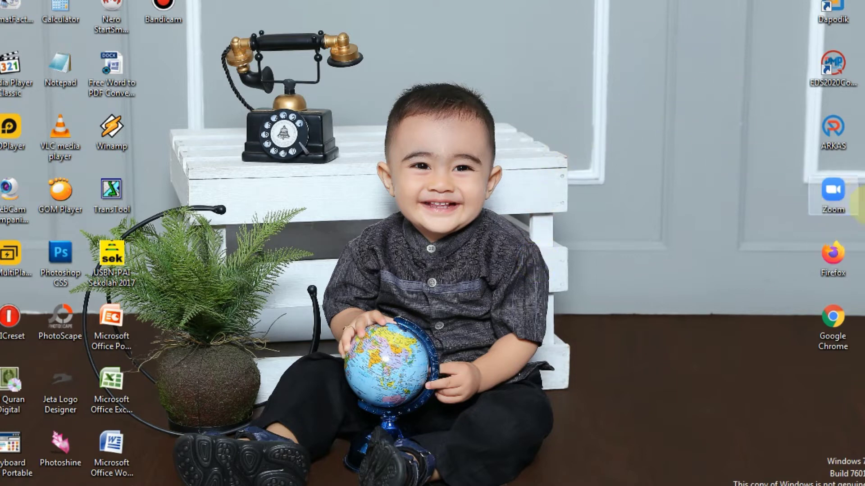
Open Google Chrome from the desktop
{"action": "left_click", "coordinate": [826, 253]}
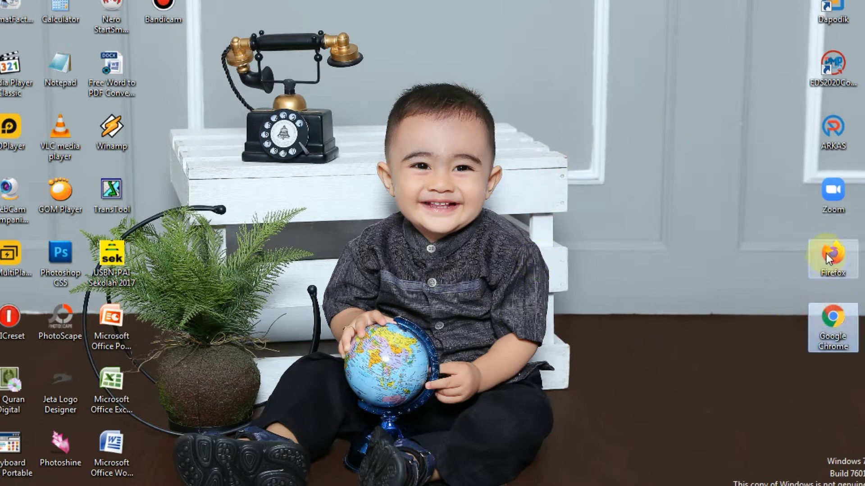
{"action": "left_click", "coordinate": [836, 324]}
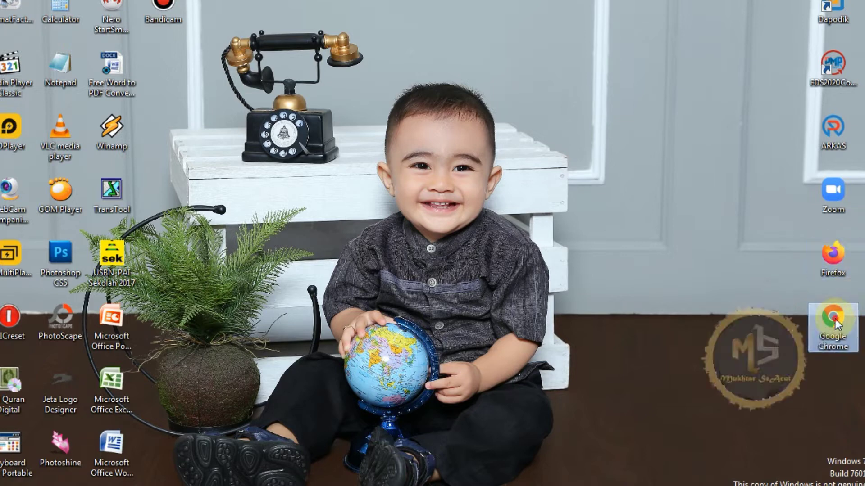
{"action": "double_click", "coordinate": [835, 319]}
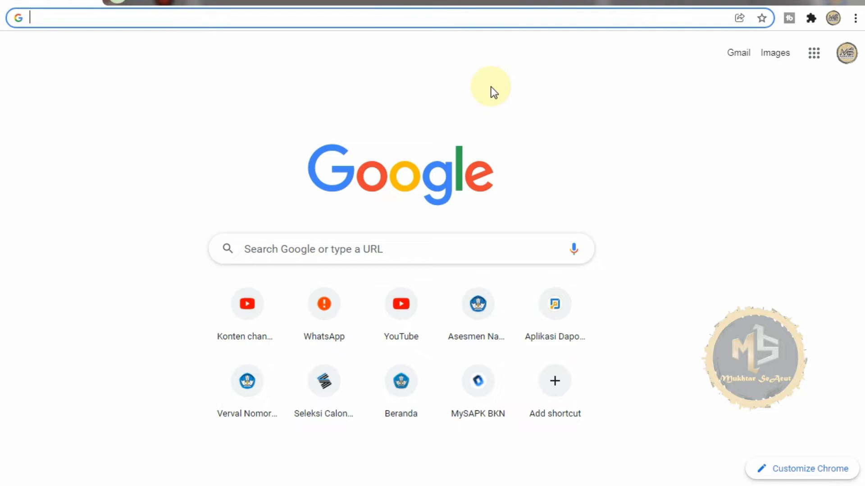
Search Google for "akreditasi" and open the BANSM school accreditation information page from the results
{"action": "type", "text": "ak"}
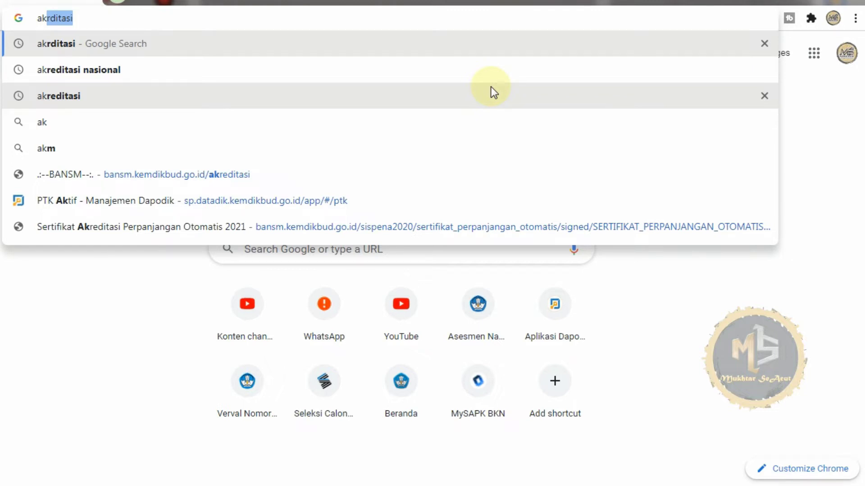
{"action": "type", "text": "reditas"}
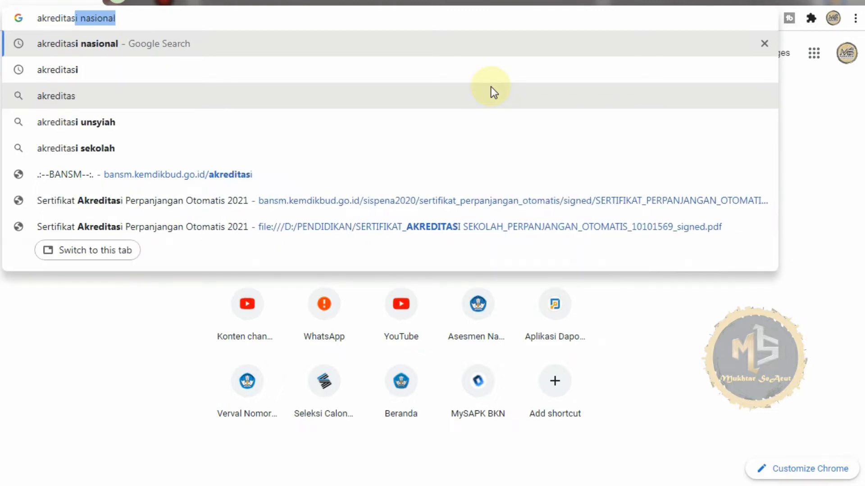
{"action": "type", "text": "i"}
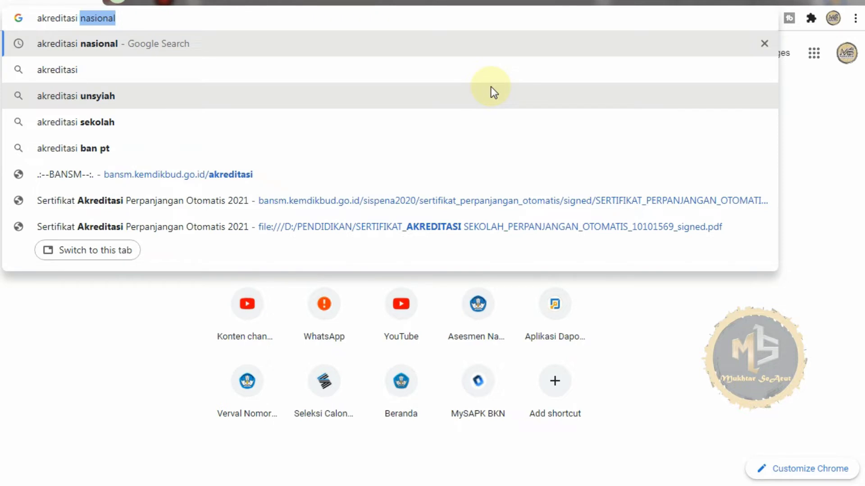
{"action": "key", "text": "BackSpace"}
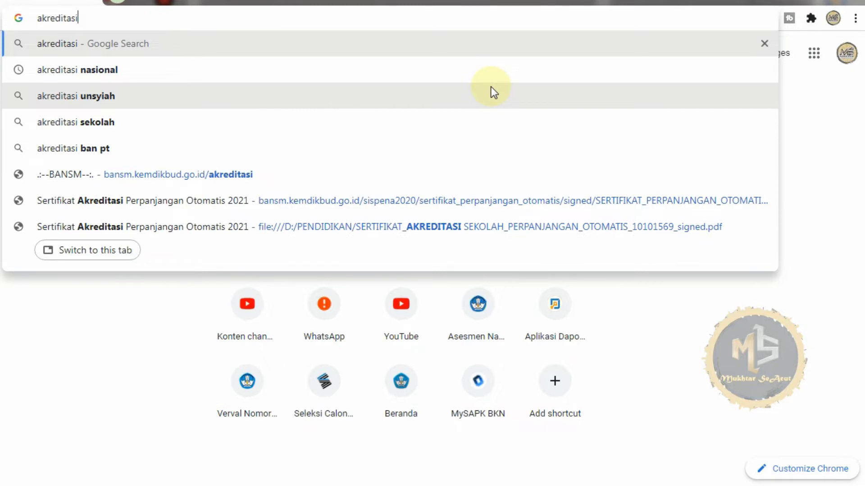
{"action": "key", "text": "Return"}
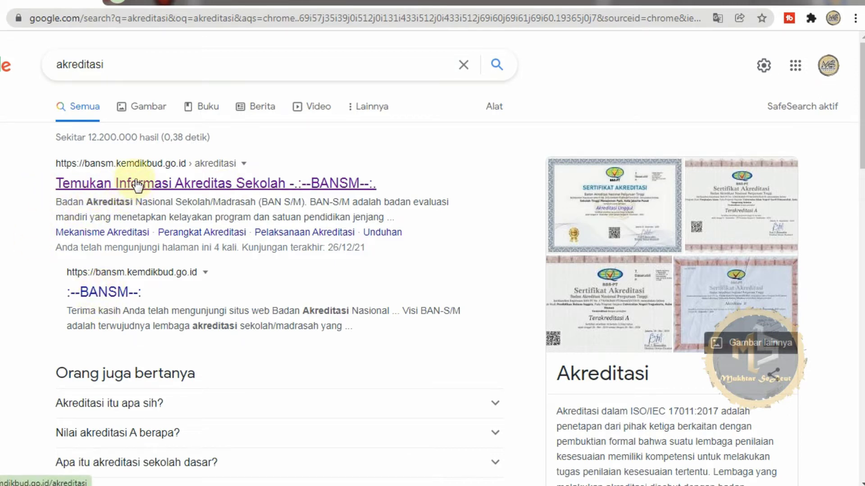
{"action": "left_click", "coordinate": [159, 195]}
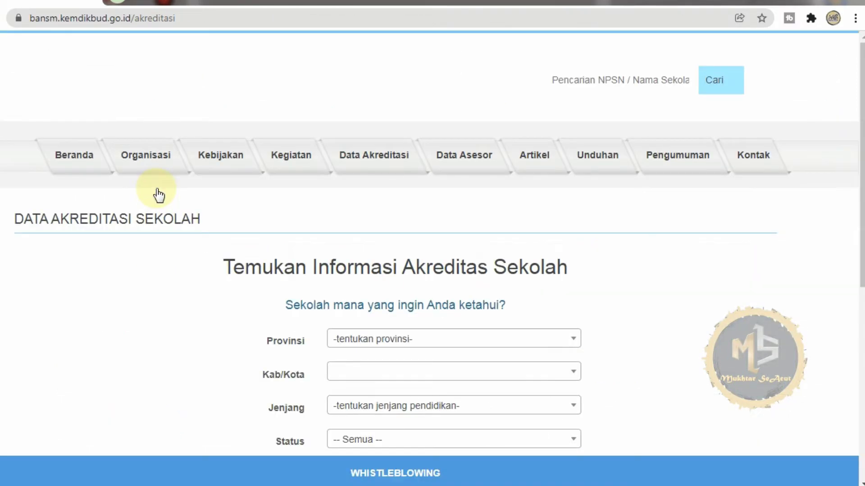
{"action": "mouse_move", "coordinate": [158, 194]}
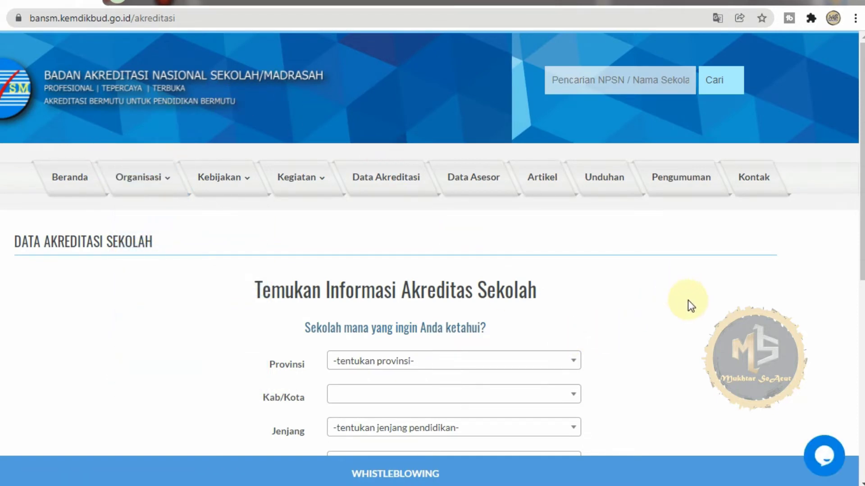
In the school search form, set Provinsi to ACEH and Kab/Kota to KABUPATEN ACEH UTARA
{"action": "scroll", "coordinate": [685, 297], "scroll_direction": "down", "scroll_amount": 4}
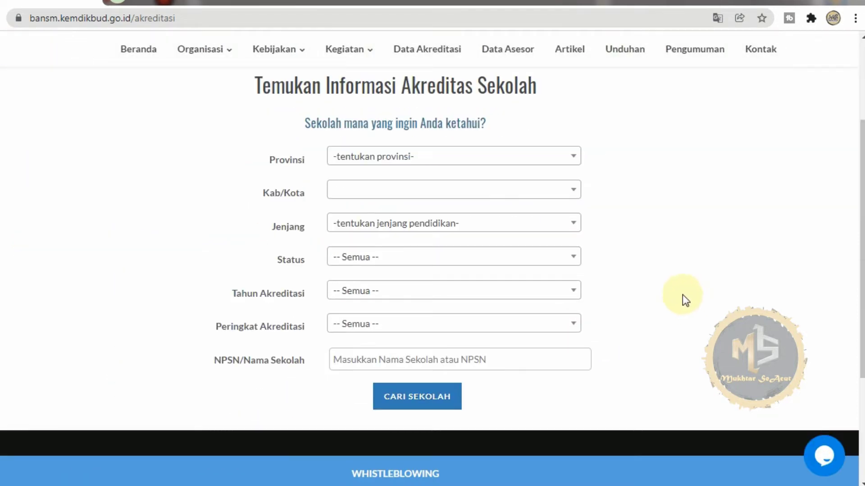
{"action": "left_click", "coordinate": [564, 162]}
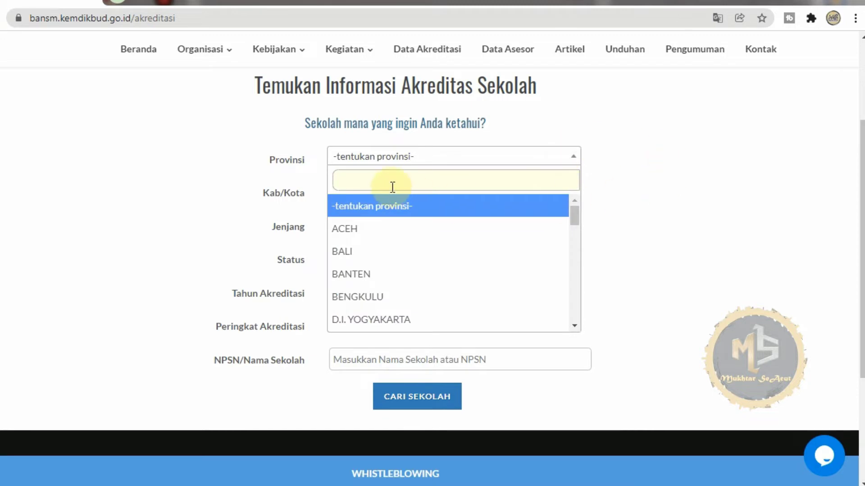
{"action": "left_click", "coordinate": [394, 226]}
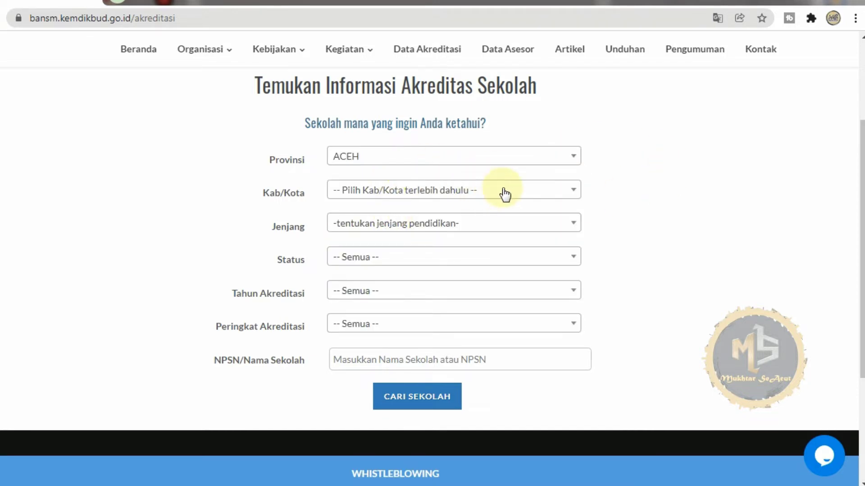
{"action": "left_click", "coordinate": [570, 191]}
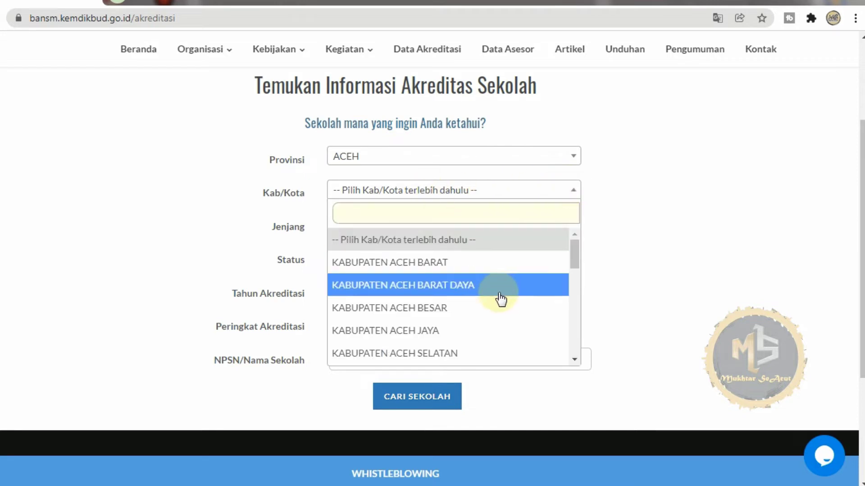
{"action": "scroll", "coordinate": [500, 299], "scroll_direction": "down", "scroll_amount": 3}
{"action": "left_click", "coordinate": [458, 290]}
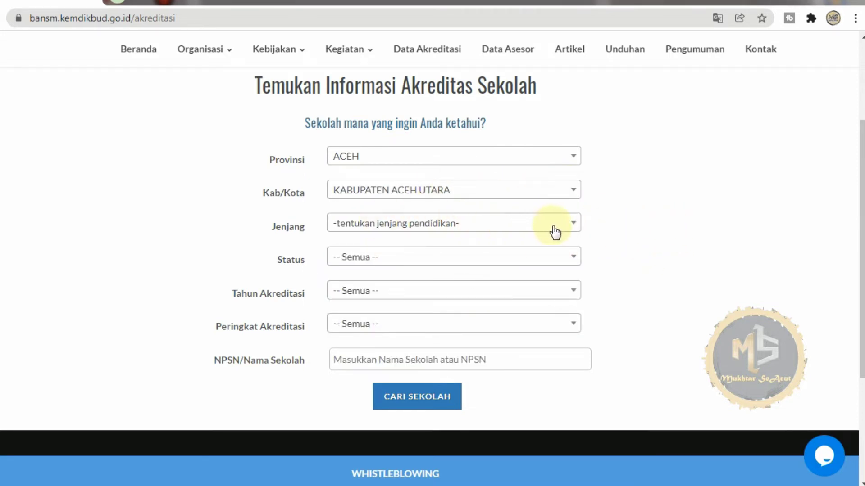
Look through the Jenjang education levels and choose SD/MI
{"action": "left_click", "coordinate": [570, 224]}
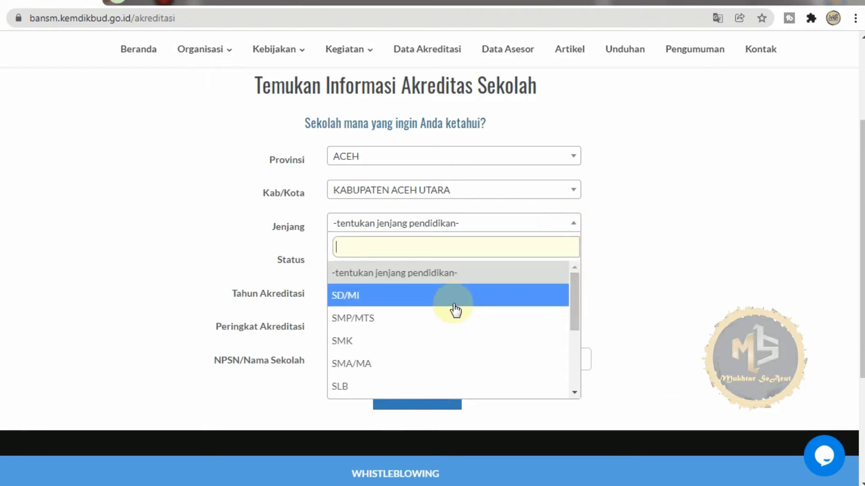
{"action": "scroll", "coordinate": [455, 313], "scroll_direction": "down", "scroll_amount": 3}
{"action": "scroll", "coordinate": [456, 316], "scroll_direction": "up", "scroll_amount": 3}
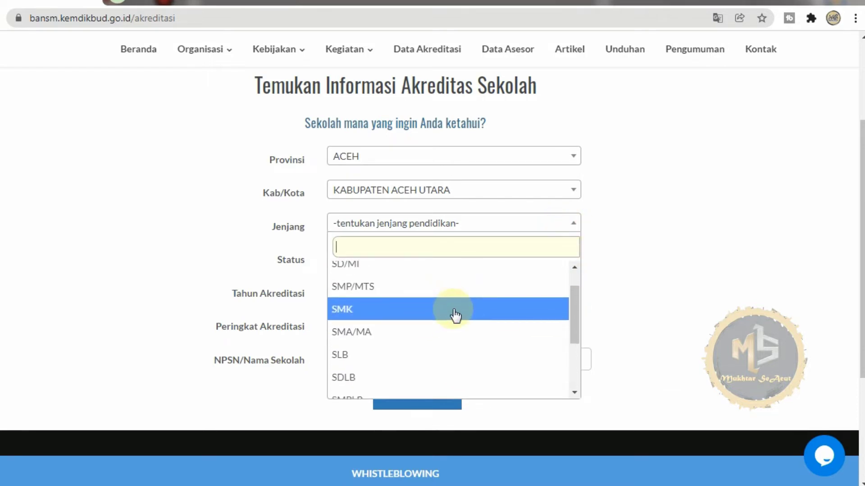
{"action": "scroll", "coordinate": [456, 315], "scroll_direction": "down", "scroll_amount": 6}
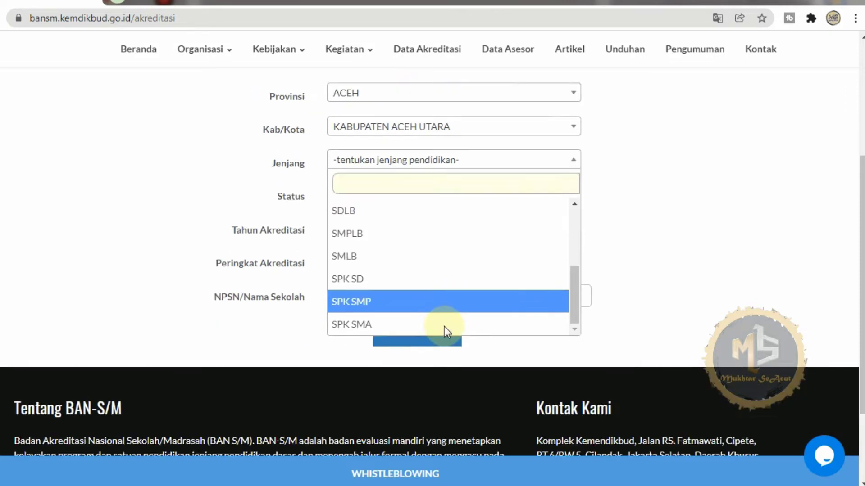
{"action": "scroll", "coordinate": [478, 215], "scroll_direction": "up", "scroll_amount": 3}
{"action": "scroll", "coordinate": [641, 228], "scroll_direction": "up", "scroll_amount": 5}
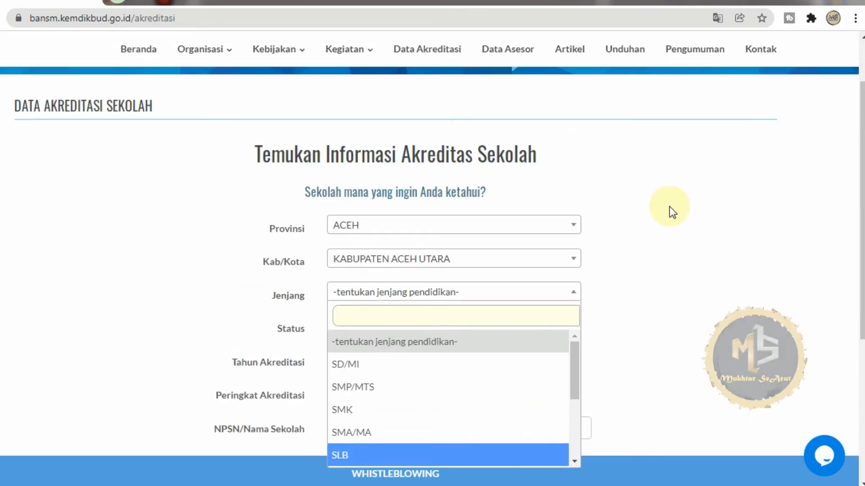
{"action": "left_click", "coordinate": [489, 371]}
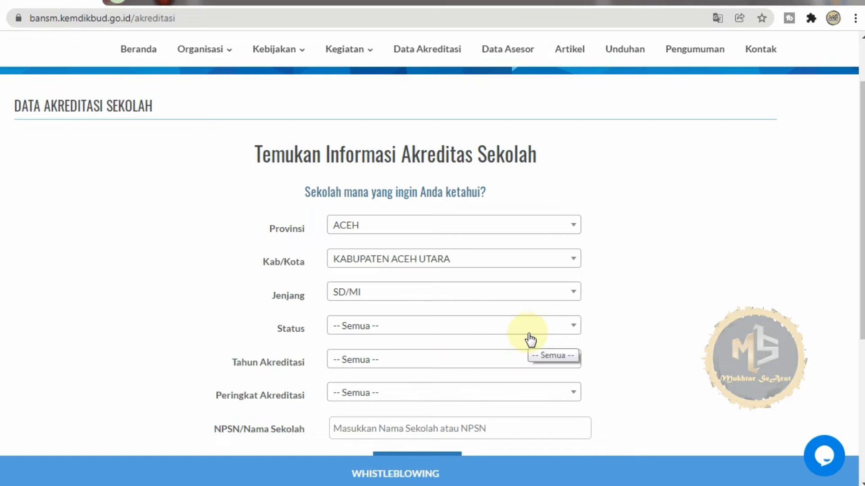
Set the school's Status to Negeri and Tahun Akreditasi to 2021
{"action": "left_click", "coordinate": [567, 332]}
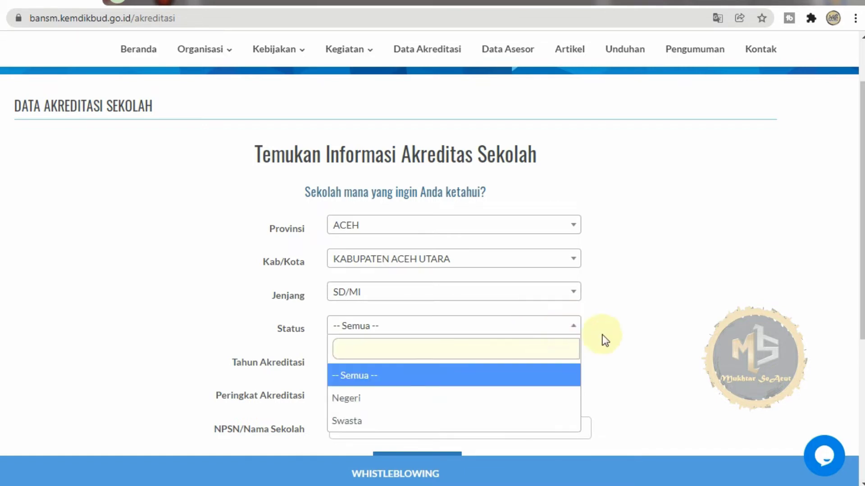
{"action": "left_click", "coordinate": [366, 399]}
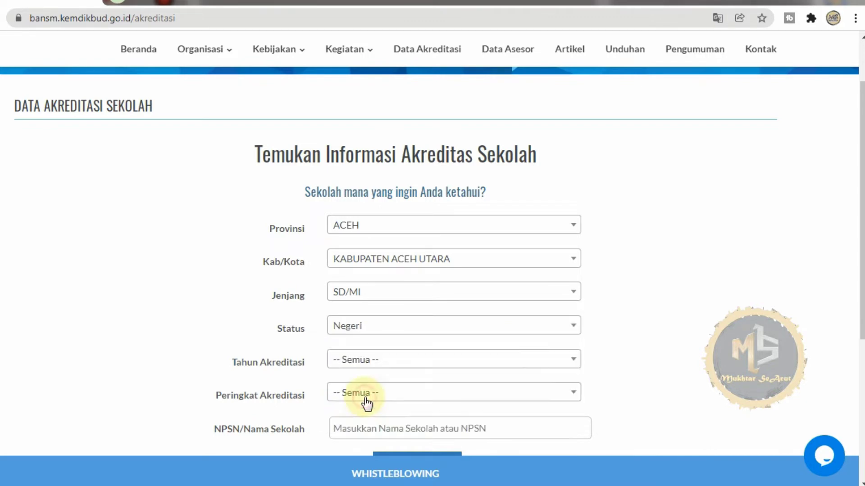
{"action": "left_click", "coordinate": [563, 361]}
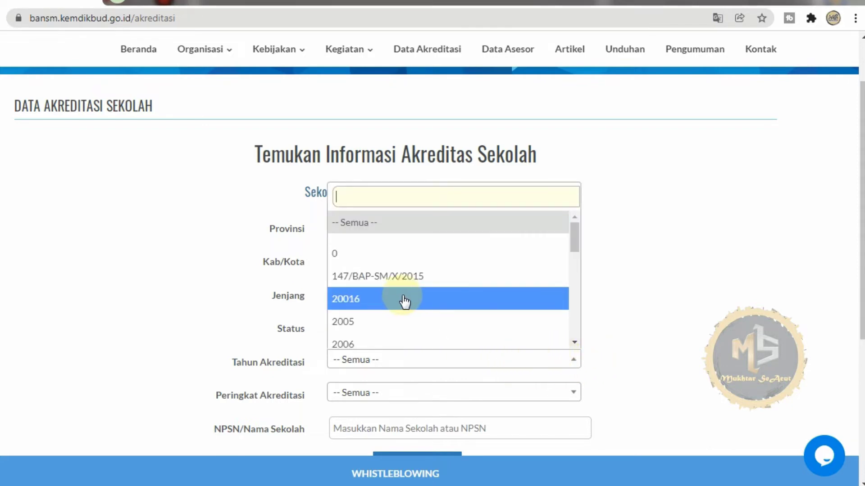
{"action": "scroll", "coordinate": [404, 301], "scroll_direction": "down", "scroll_amount": 10}
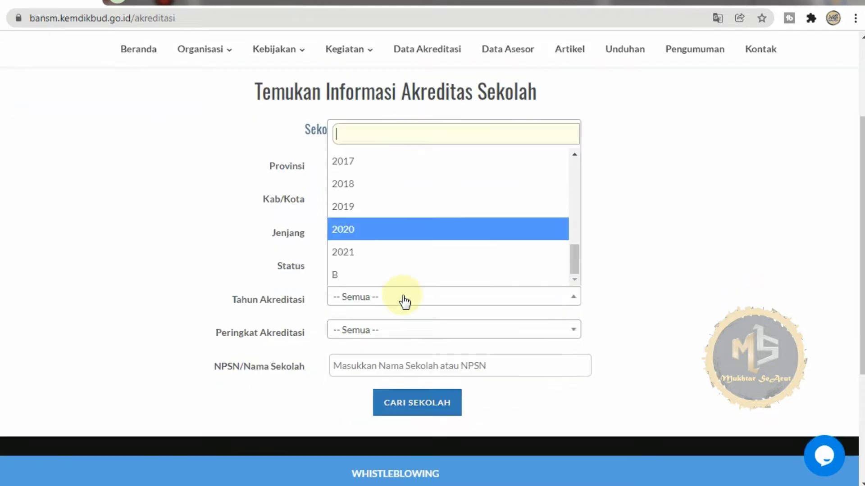
{"action": "left_click", "coordinate": [393, 255]}
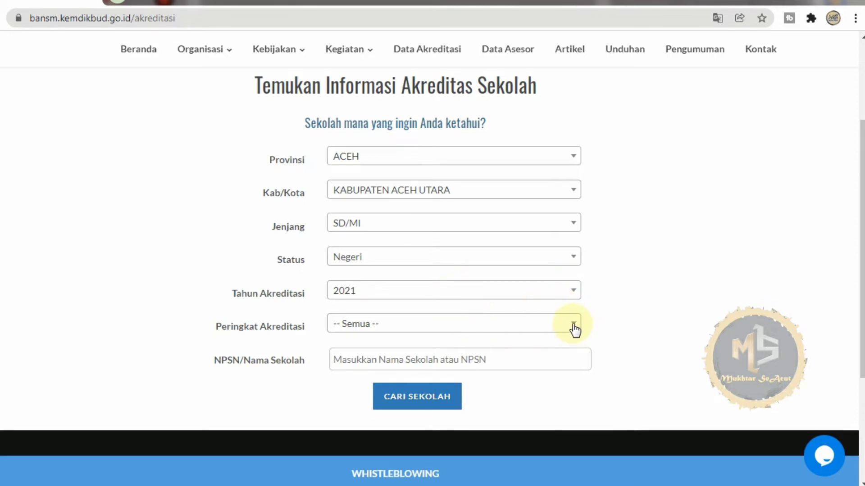
Look through the Peringkat Akreditasi options and choose Semua
{"action": "left_click", "coordinate": [527, 327]}
{"action": "scroll", "coordinate": [419, 265], "scroll_direction": "down", "scroll_amount": 2}
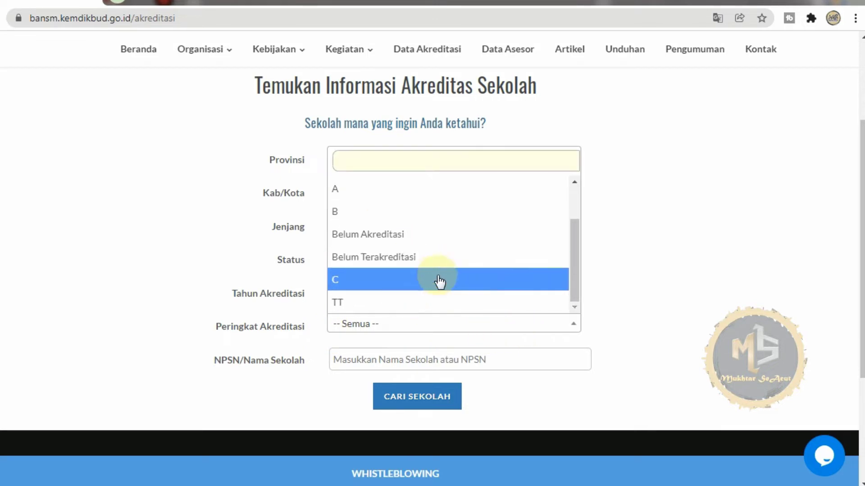
{"action": "scroll", "coordinate": [455, 270], "scroll_direction": "down", "scroll_amount": 2}
{"action": "scroll", "coordinate": [462, 223], "scroll_direction": "up", "scroll_amount": 3}
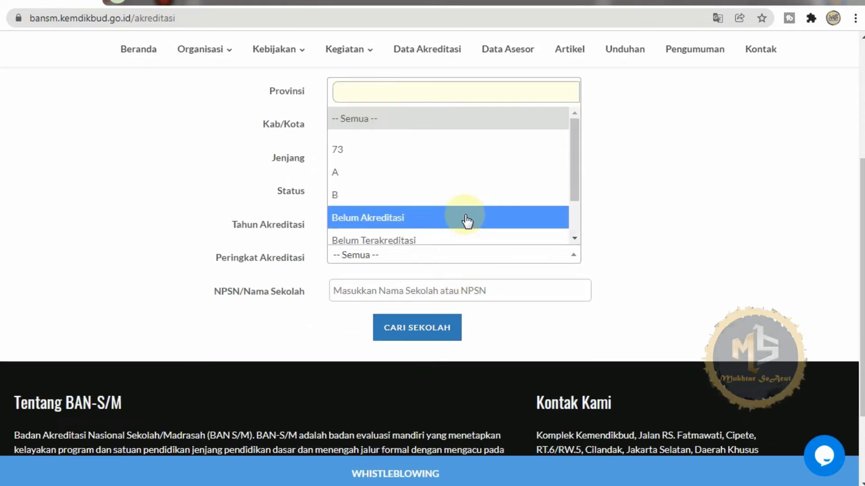
{"action": "left_click", "coordinate": [424, 123]}
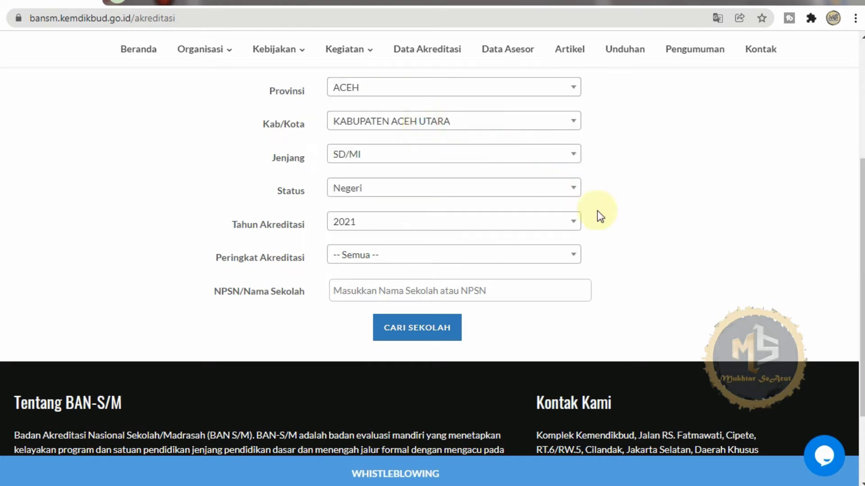
Enter the school's NPSN, run the school search, and examine the matching accreditation record
{"action": "left_click", "coordinate": [494, 290]}
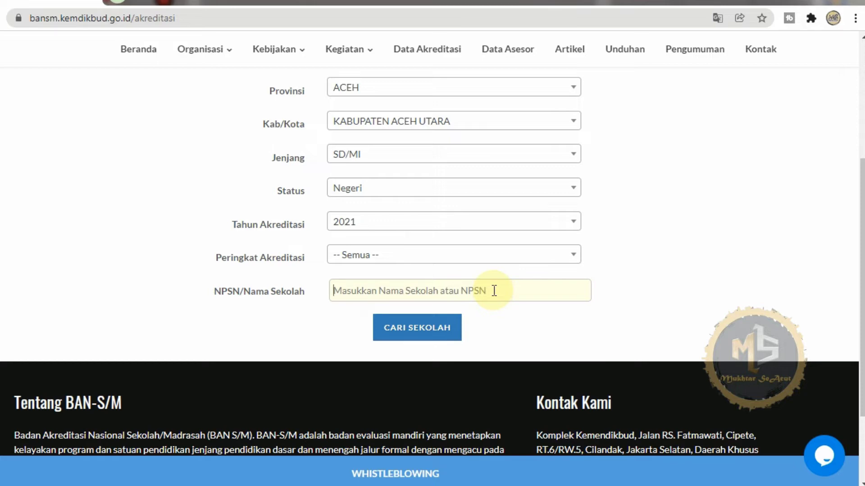
{"action": "type", "text": "10101"}
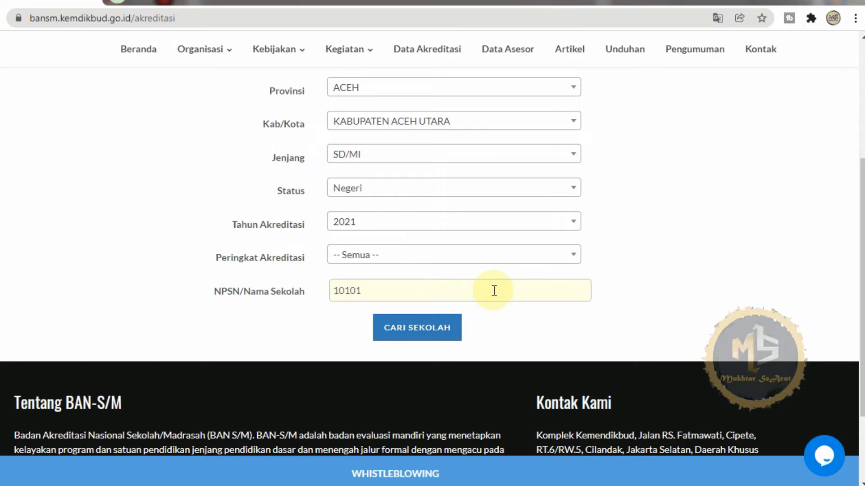
{"action": "type", "text": "569"}
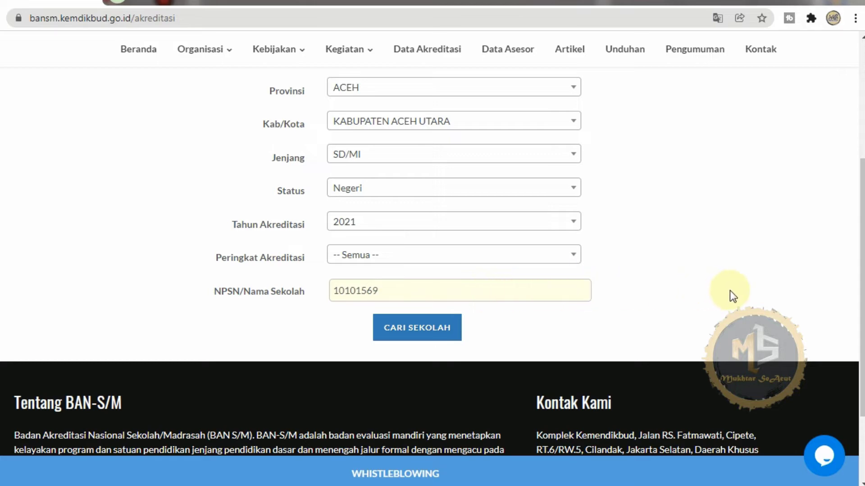
{"action": "left_click", "coordinate": [430, 334]}
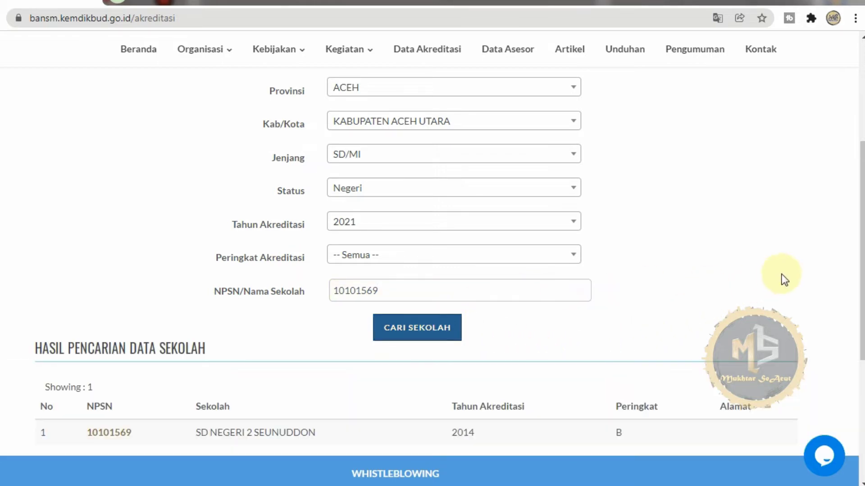
{"action": "scroll", "coordinate": [726, 280], "scroll_direction": "down", "scroll_amount": 3}
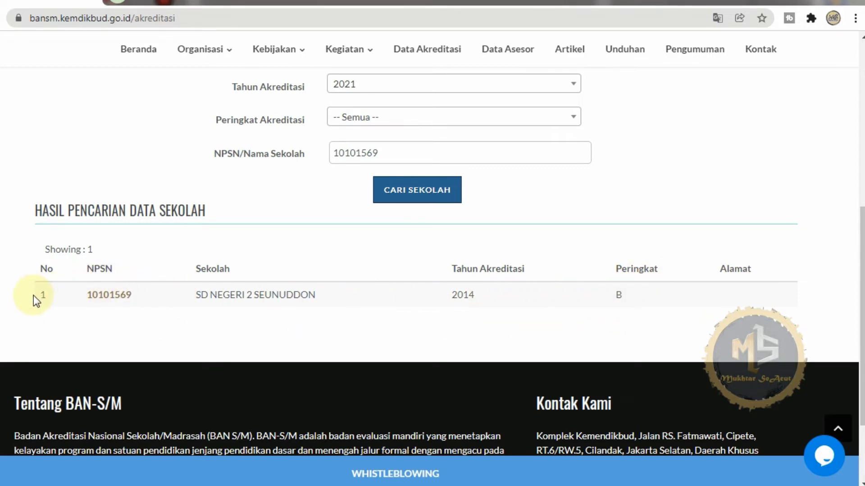
{"action": "left_click_drag", "start_coordinate": [33, 295], "coordinate": [161, 302]}
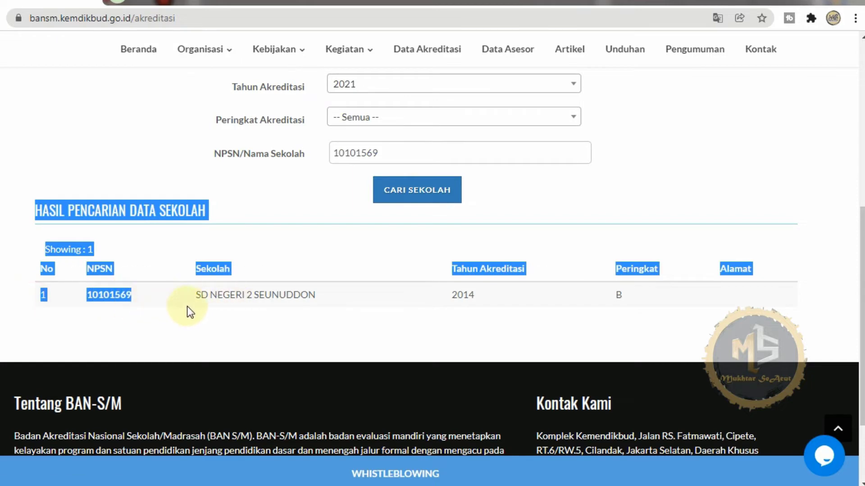
{"action": "left_click", "coordinate": [265, 293]}
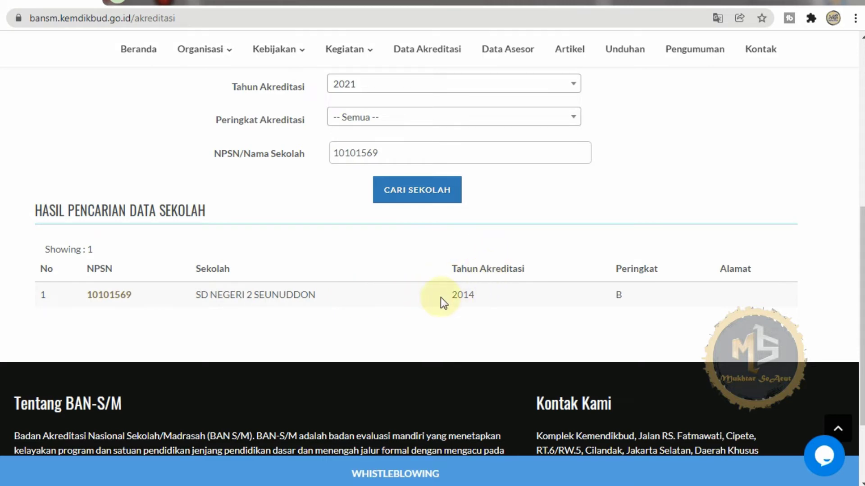
Examine the accreditation year and rank in the school's search result, and look back over the search filters
{"action": "left_click_drag", "start_coordinate": [456, 296], "coordinate": [500, 301]}
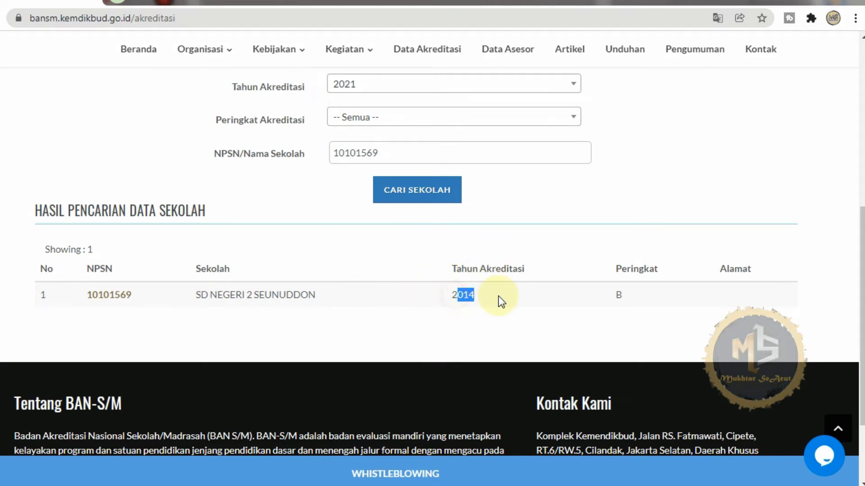
{"action": "left_click", "coordinate": [614, 296]}
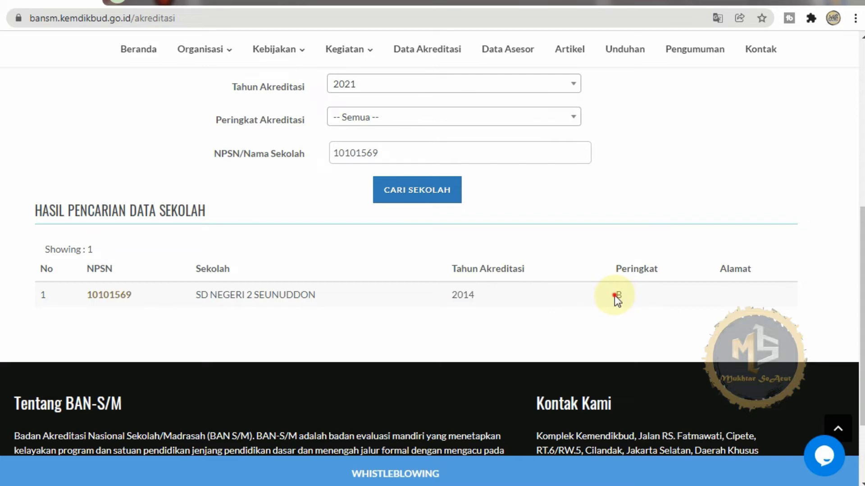
{"action": "left_click_drag", "start_coordinate": [615, 295], "coordinate": [622, 295]}
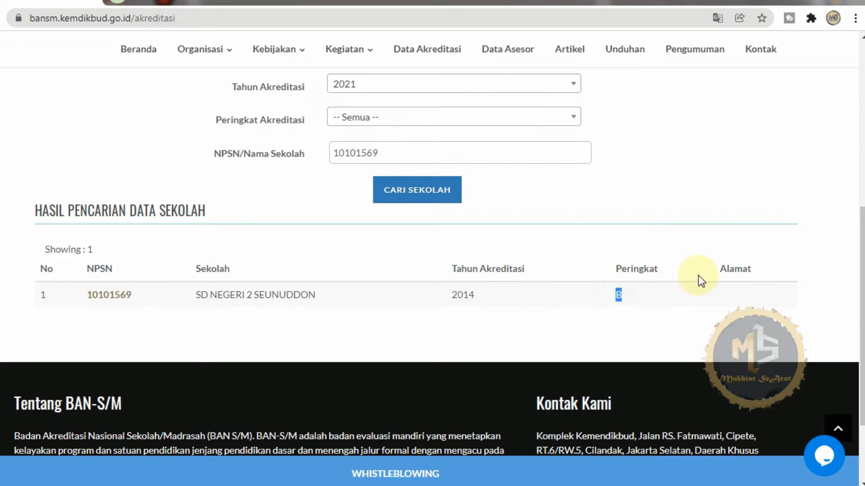
{"action": "left_click", "coordinate": [710, 178]}
{"action": "scroll", "coordinate": [765, 171], "scroll_direction": "up", "scroll_amount": 3}
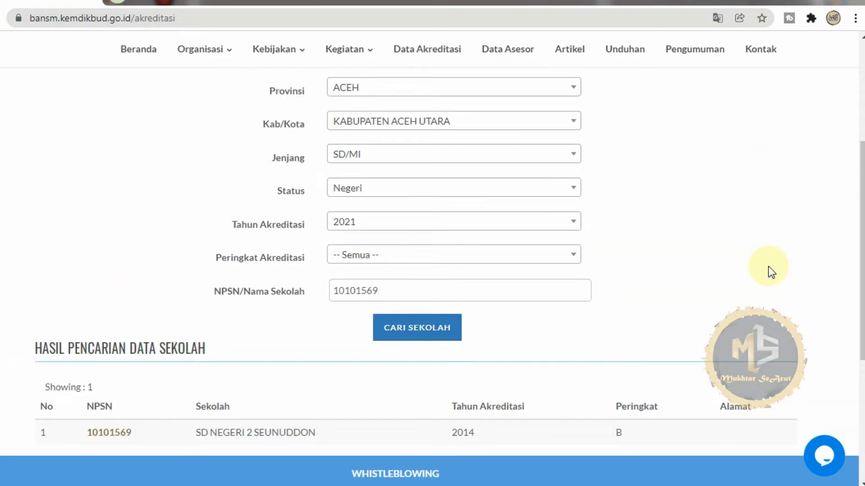
{"action": "scroll", "coordinate": [771, 272], "scroll_direction": "up", "scroll_amount": 3}
{"action": "scroll", "coordinate": [771, 271], "scroll_direction": "up", "scroll_amount": 3}
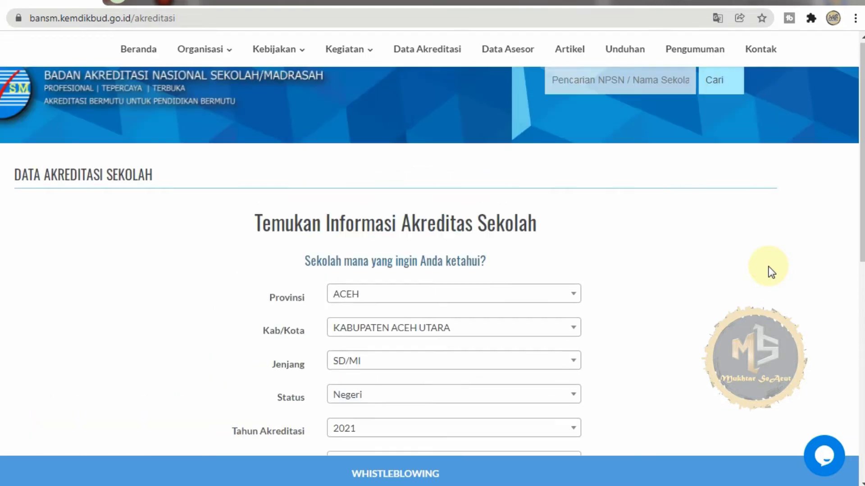
Search Google for "sispena" in a new browser tab
{"action": "left_click", "coordinate": [120, 4]}
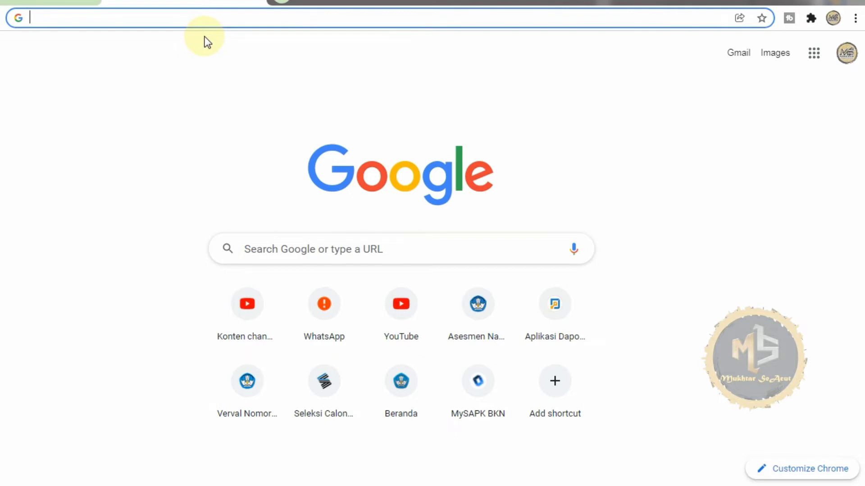
{"action": "type", "text": "si"}
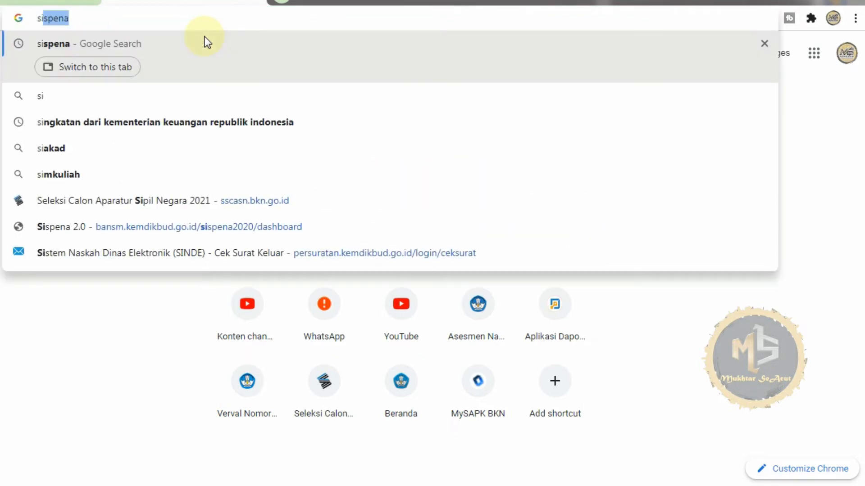
{"action": "type", "text": "spena"}
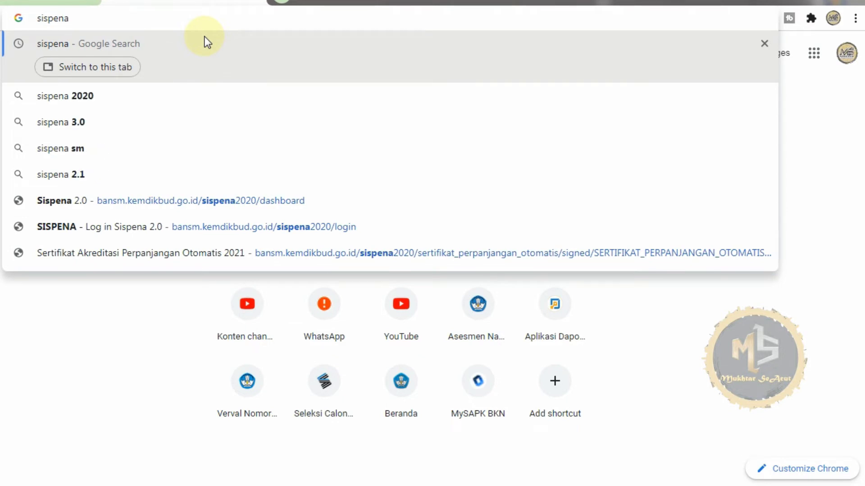
{"action": "key", "text": "Return"}
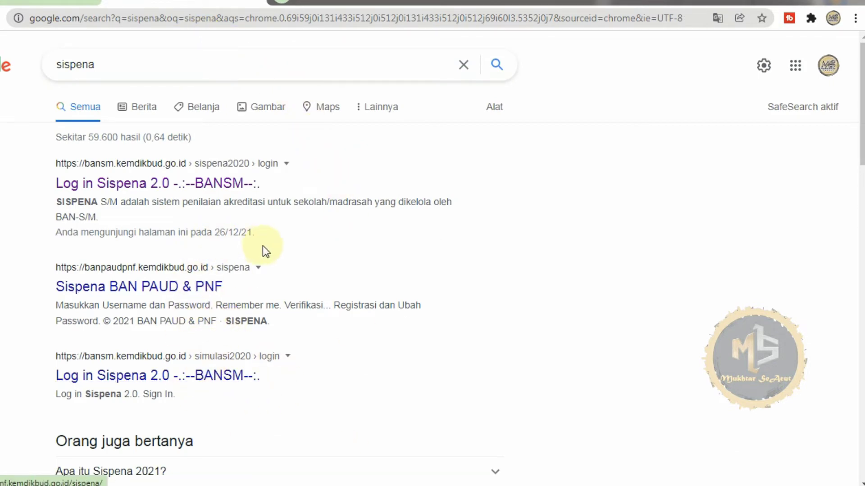
Look through the search results and open the Sispena 2.0 login page from bansm.kemdikbud.go.id/sispena2020
{"action": "scroll", "coordinate": [281, 275], "scroll_direction": "down", "scroll_amount": 5}
{"action": "scroll", "coordinate": [282, 275], "scroll_direction": "down", "scroll_amount": 5}
{"action": "scroll", "coordinate": [282, 283], "scroll_direction": "up", "scroll_amount": 8}
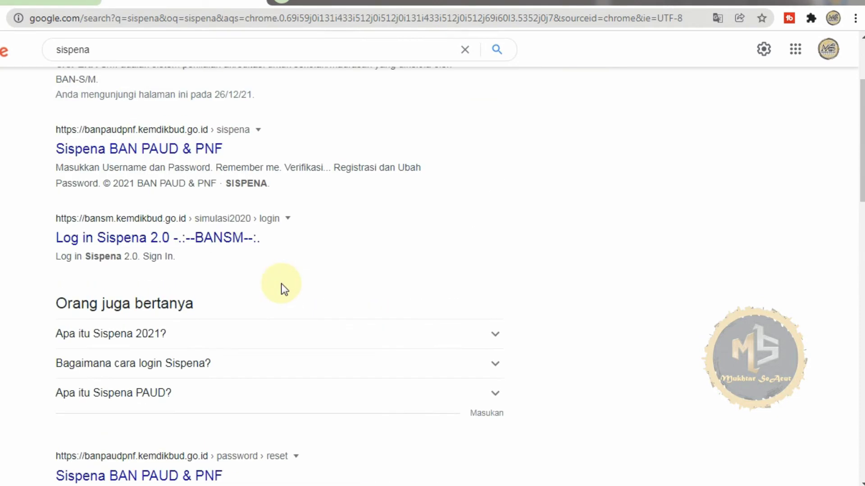
{"action": "scroll", "coordinate": [301, 274], "scroll_direction": "up", "scroll_amount": 2}
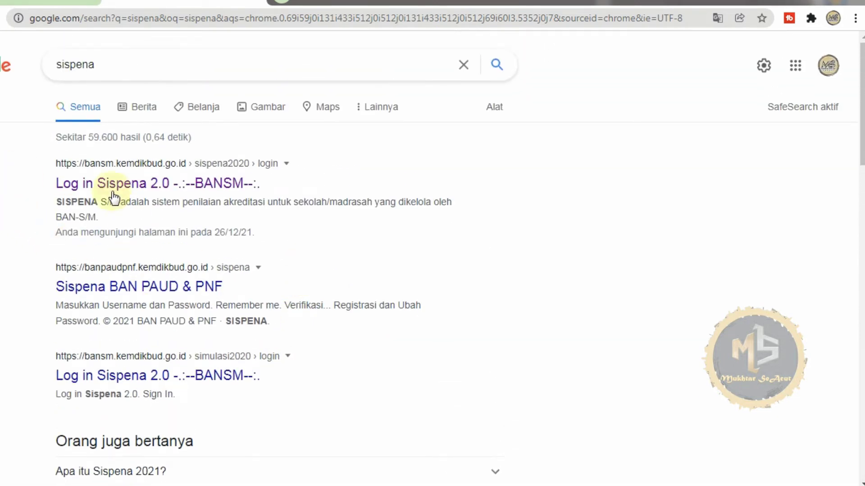
{"action": "left_click", "coordinate": [157, 188]}
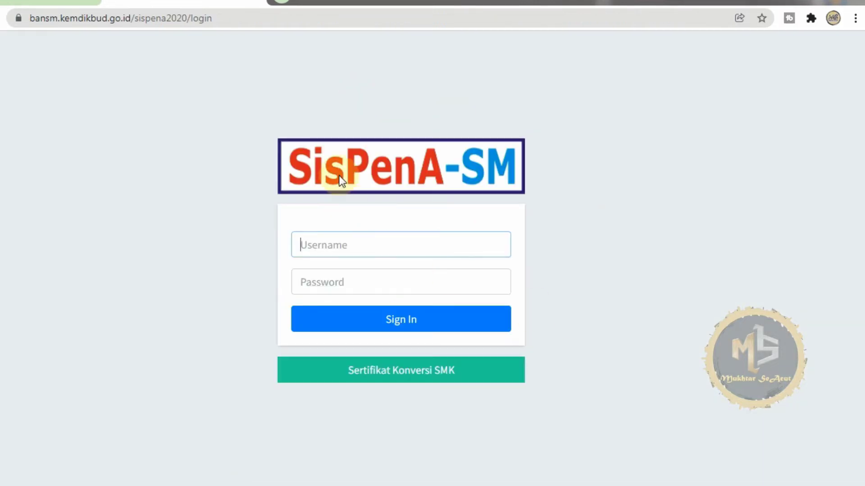
{"action": "left_click", "coordinate": [330, 288]}
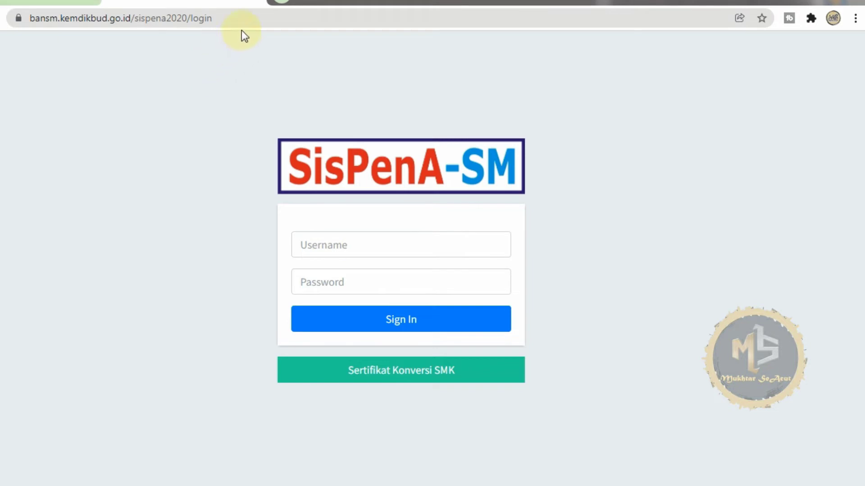
Search Google for "npsn sekolah" in another new browser tab
{"action": "left_click", "coordinate": [285, 1]}
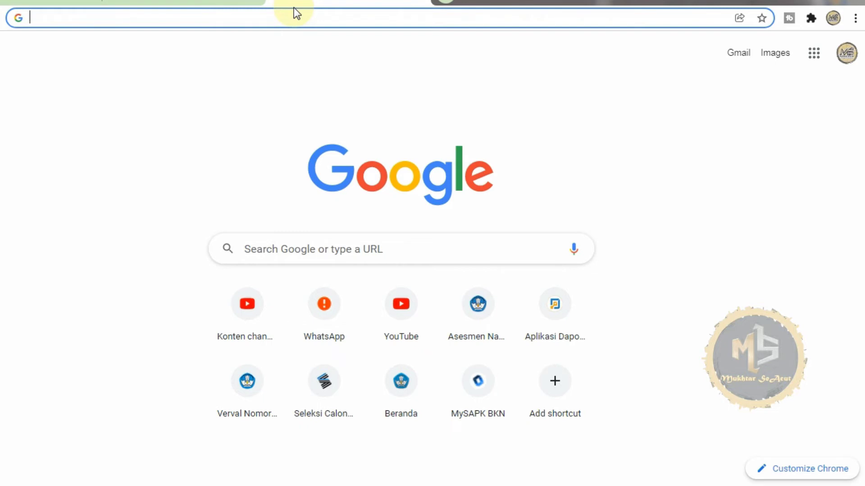
{"action": "type", "text": "n"}
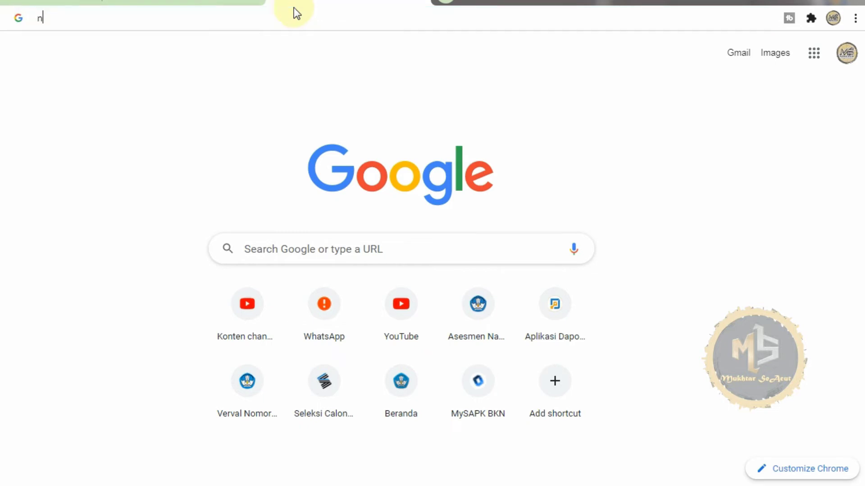
{"action": "type", "text": "ps"}
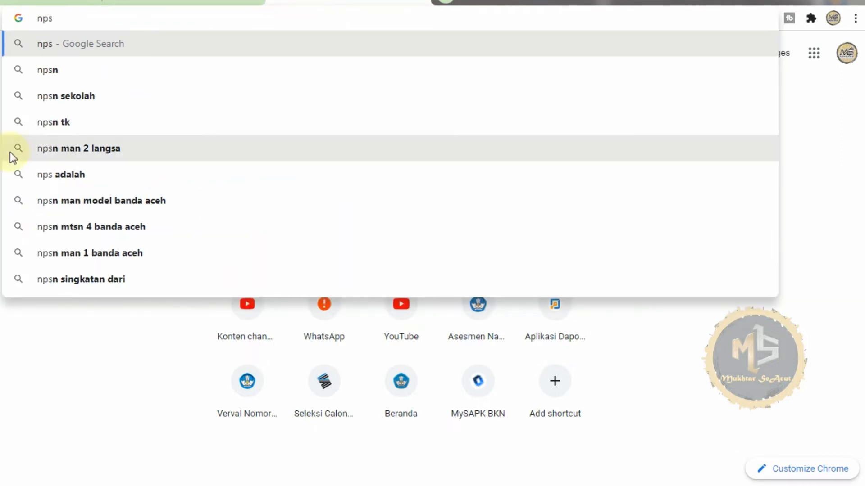
{"action": "left_click", "coordinate": [74, 103]}
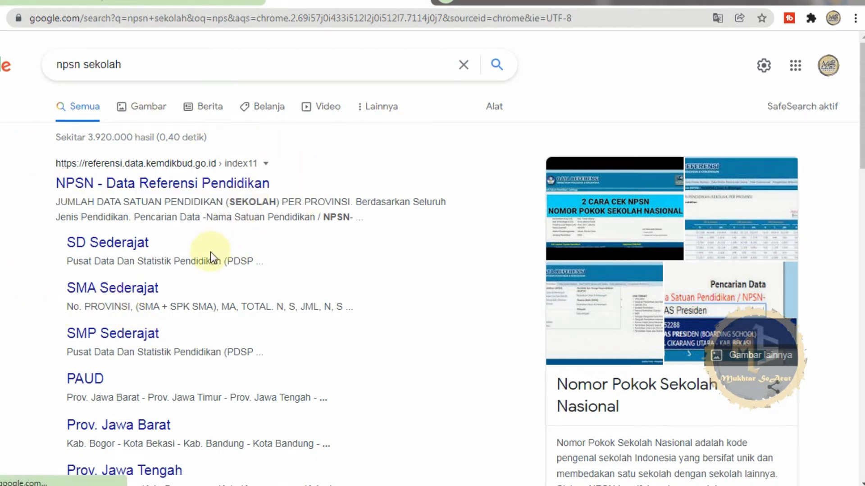
Open the SMA Sederajat reference data and list the schools of Prov. Aceh, Kab. Aceh Utara, Kec. Seunuddon
{"action": "left_click", "coordinate": [174, 288]}
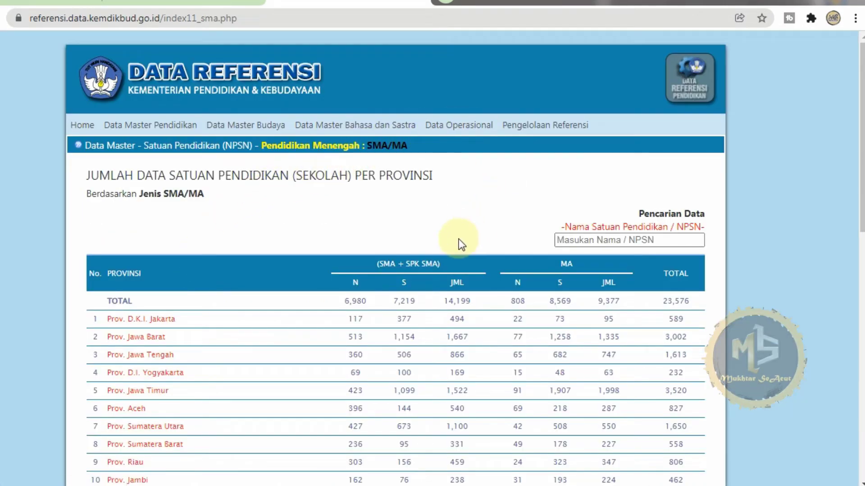
{"action": "left_click", "coordinate": [137, 410]}
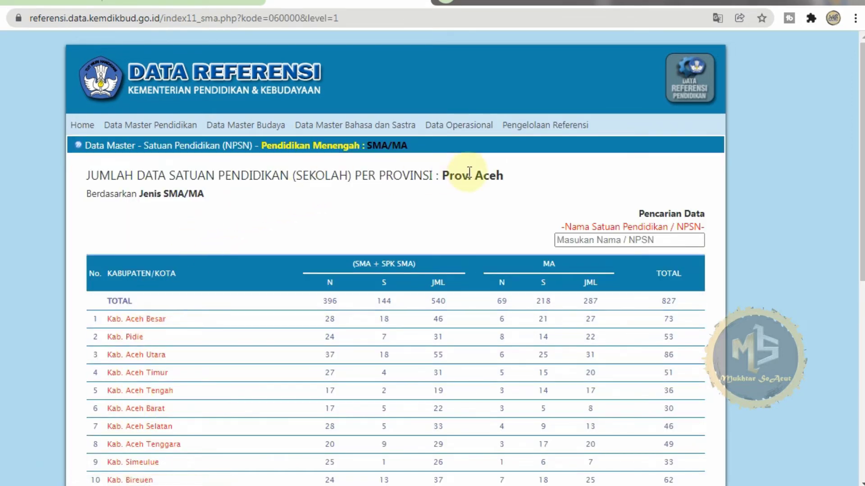
{"action": "scroll", "coordinate": [469, 174], "scroll_direction": "down", "scroll_amount": 2}
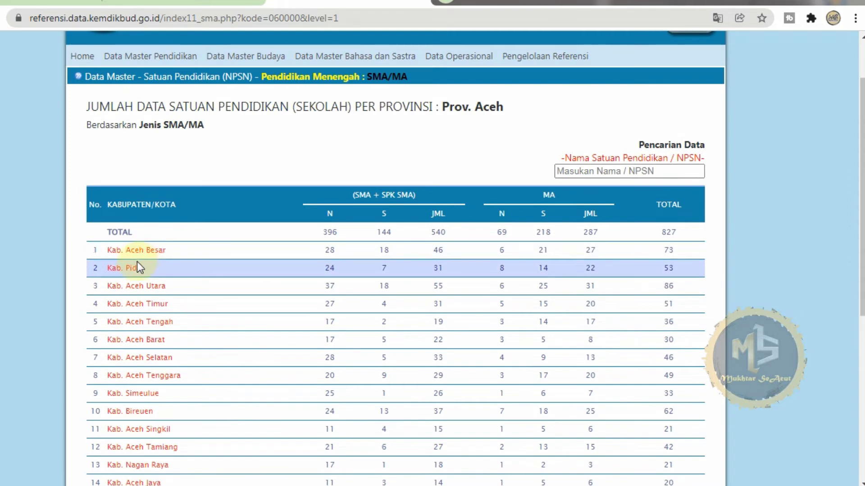
{"action": "left_click", "coordinate": [136, 288]}
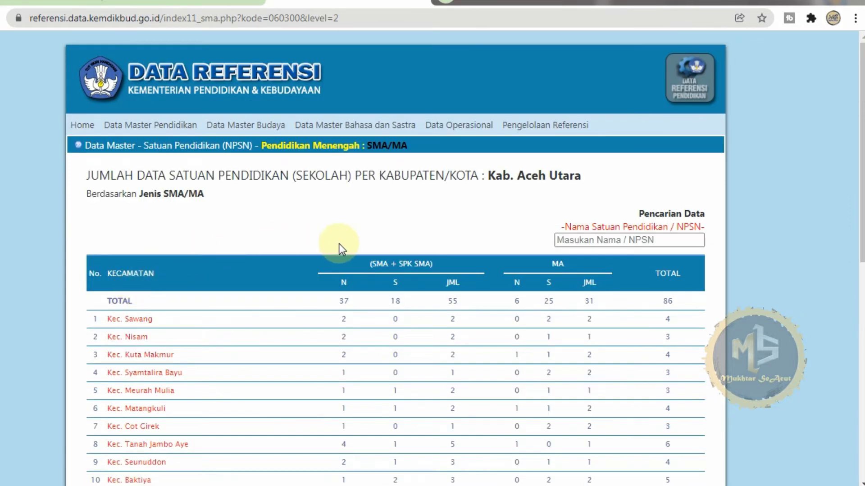
{"action": "left_click", "coordinate": [154, 468]}
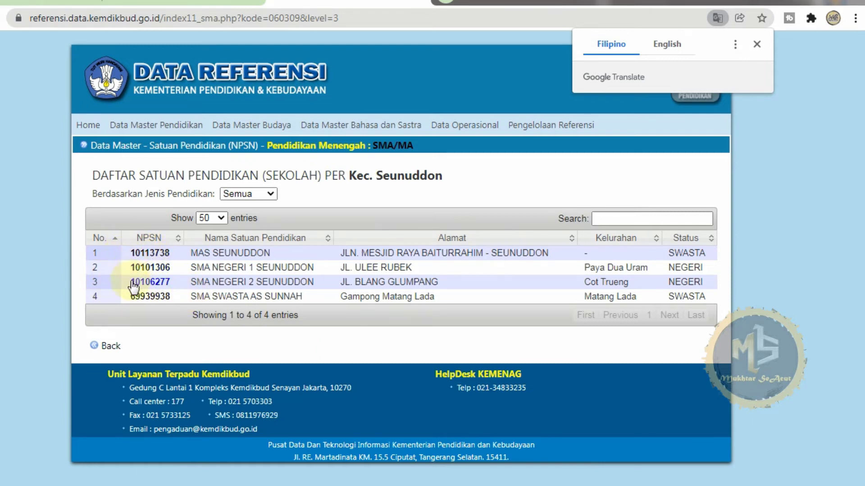
Copy the NPSN of SMA Negeri 1 Seunuddon and paste it into a blank Notepad document
{"action": "left_click_drag", "start_coordinate": [125, 268], "coordinate": [171, 268]}
{"action": "key", "text": "ctrl+c"}
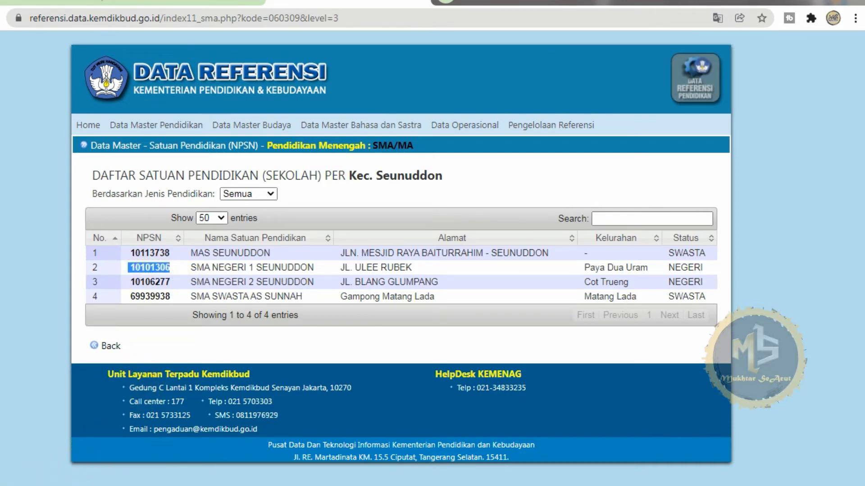
{"action": "key", "text": "super"}
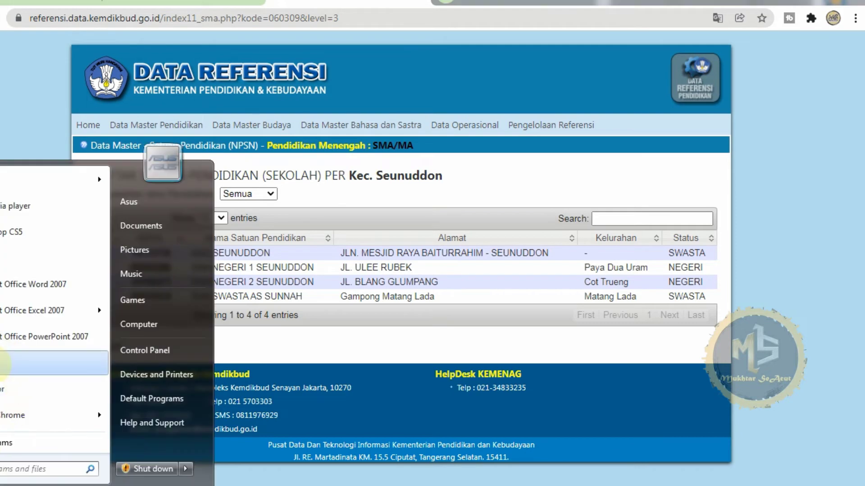
{"action": "left_click", "coordinate": [45, 359]}
{"action": "key", "text": "ctrl+v"}
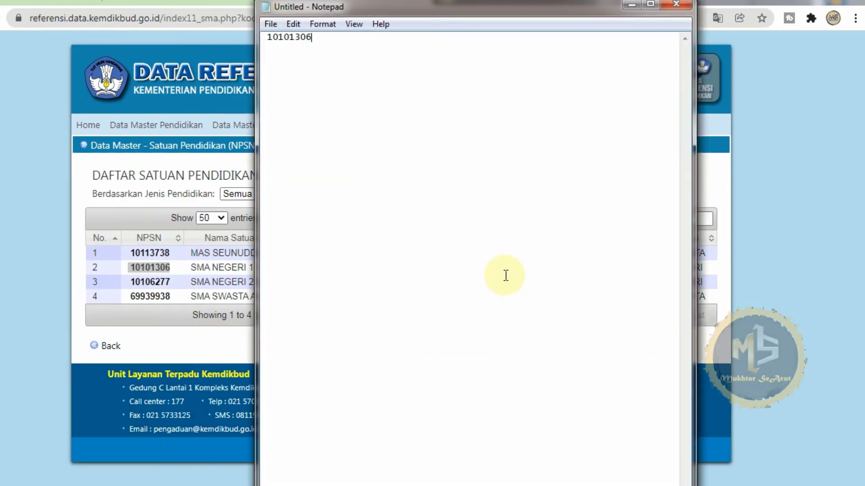
Remove the leading space before the pasted NPSN and copy the cleaned number
{"action": "left_click", "coordinate": [269, 37]}
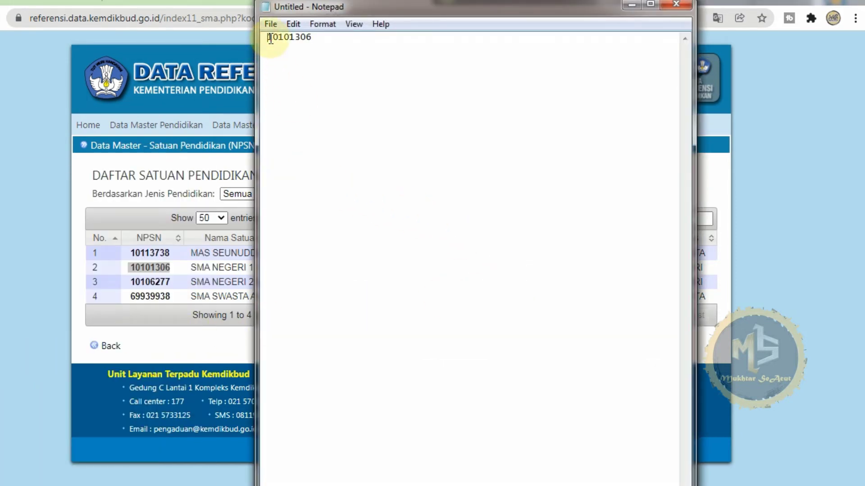
{"action": "key", "text": "BackSpace"}
{"action": "double_click", "coordinate": [270, 39]}
{"action": "key", "text": "ctrl+c"}
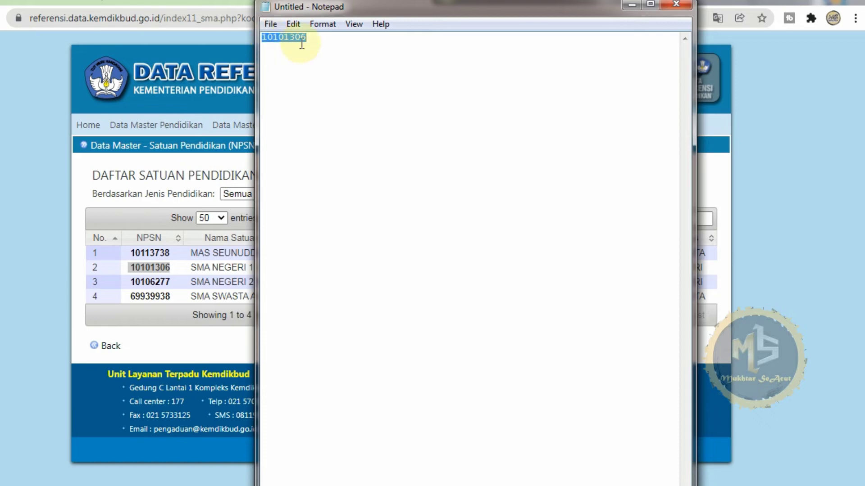
Return to the browser's SisPenA-SM login page, sign in with the copied NPSN as username and account password, and decline to save the password
{"action": "left_click", "coordinate": [785, 53]}
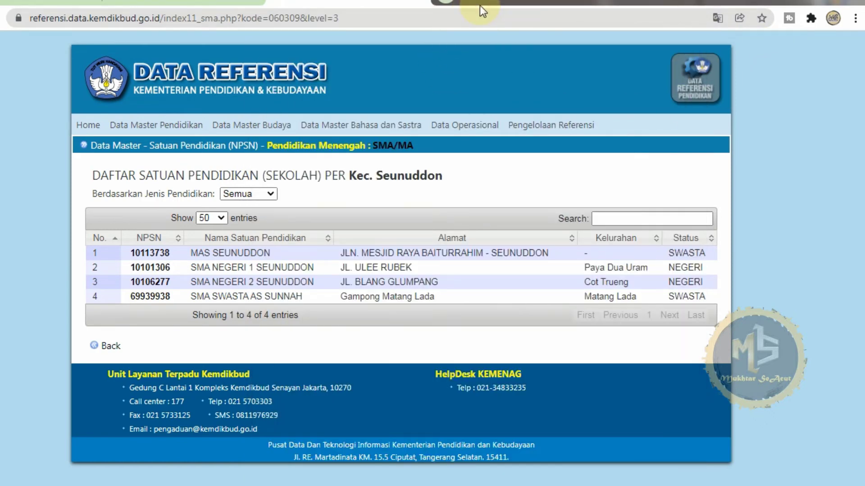
{"action": "left_click", "coordinate": [263, 4]}
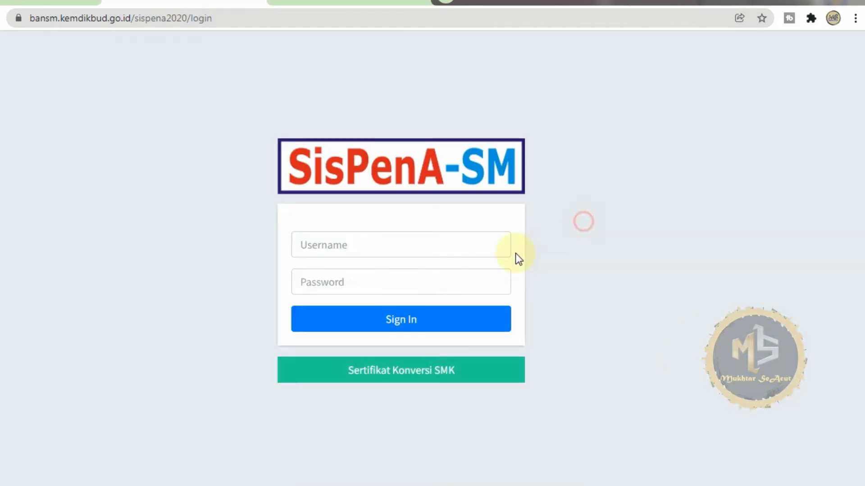
{"action": "left_click", "coordinate": [306, 245]}
{"action": "key", "text": "ctrl+v"}
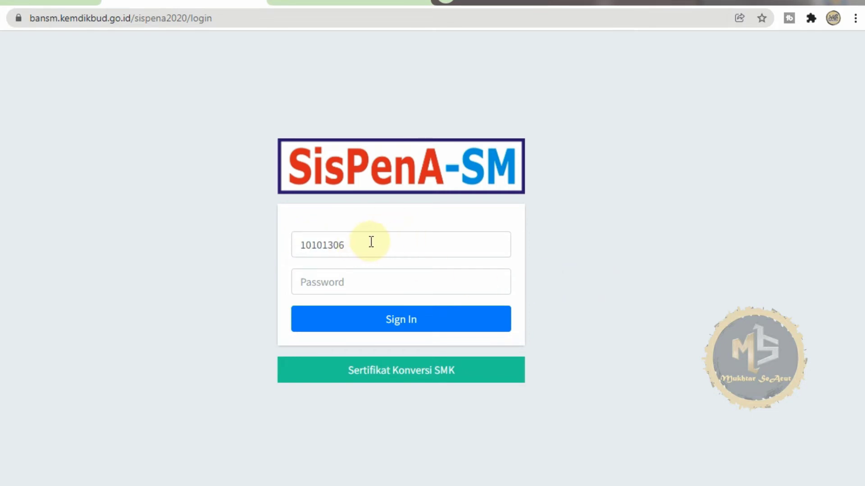
{"action": "left_click", "coordinate": [320, 284]}
{"action": "key", "text": "ctrl+v"}
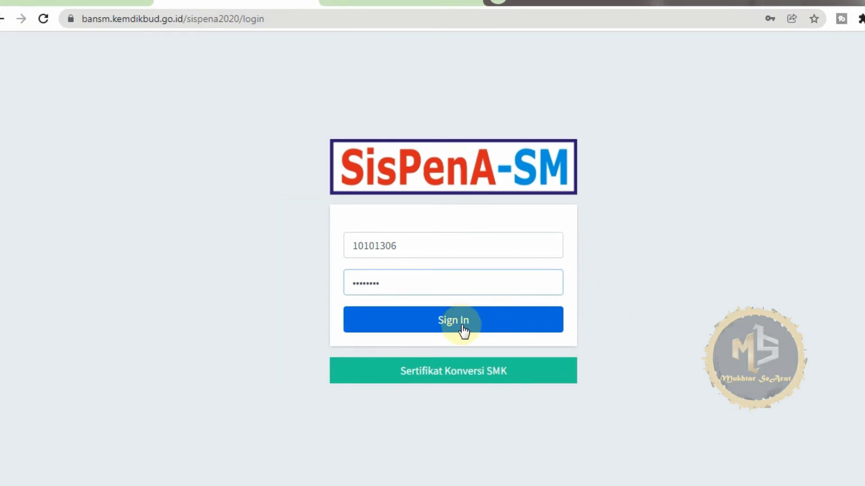
{"action": "left_click", "coordinate": [462, 326]}
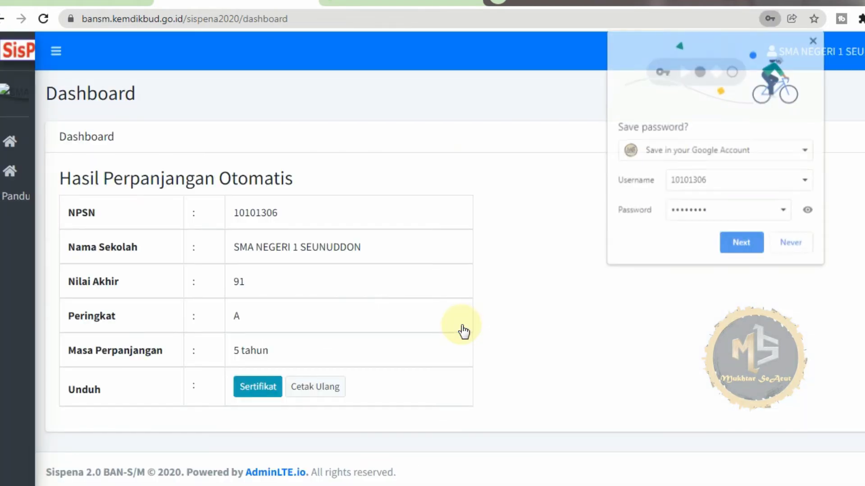
{"action": "left_click", "coordinate": [792, 244]}
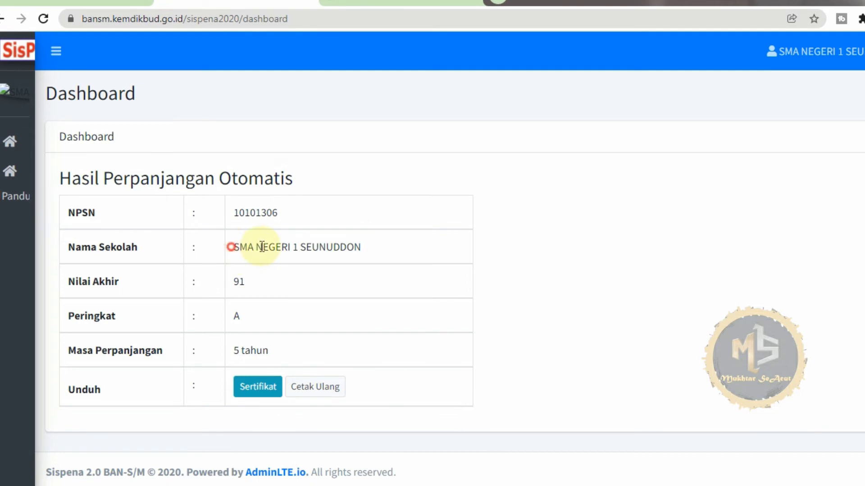
Examine the school name, final score, rank and extension period under Hasil Perpanjangan Otomatis on the dashboard
{"action": "left_click_drag", "start_coordinate": [231, 247], "coordinate": [379, 252]}
{"action": "left_click_drag", "start_coordinate": [233, 281], "coordinate": [247, 282]}
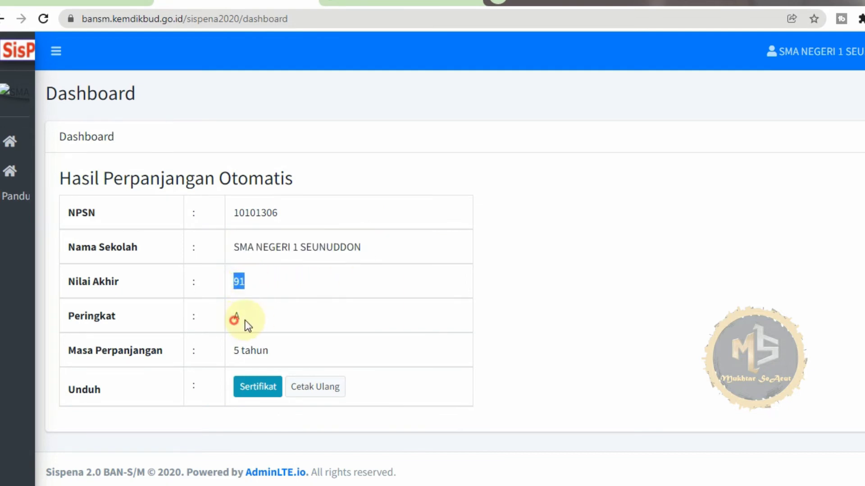
{"action": "left_click_drag", "start_coordinate": [233, 320], "coordinate": [282, 359]}
{"action": "left_click", "coordinate": [286, 343]}
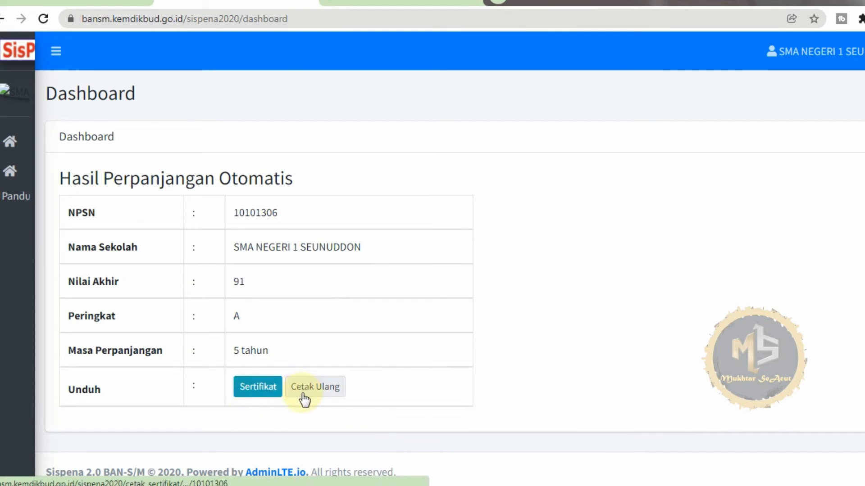
Open the school's Sertifikat from the dashboard, look it over, and save the PDF in the PENDIDIKAN folder on drive D
{"action": "left_click", "coordinate": [255, 393]}
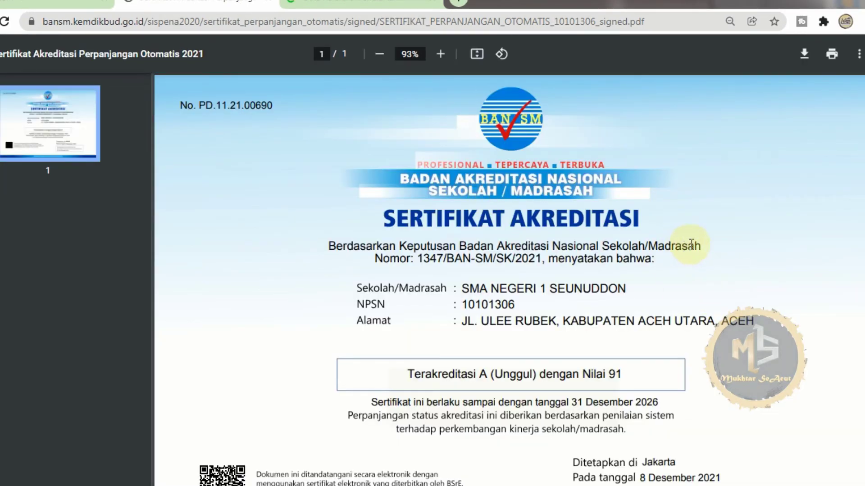
{"action": "scroll", "coordinate": [766, 280], "scroll_direction": "down", "scroll_amount": 2}
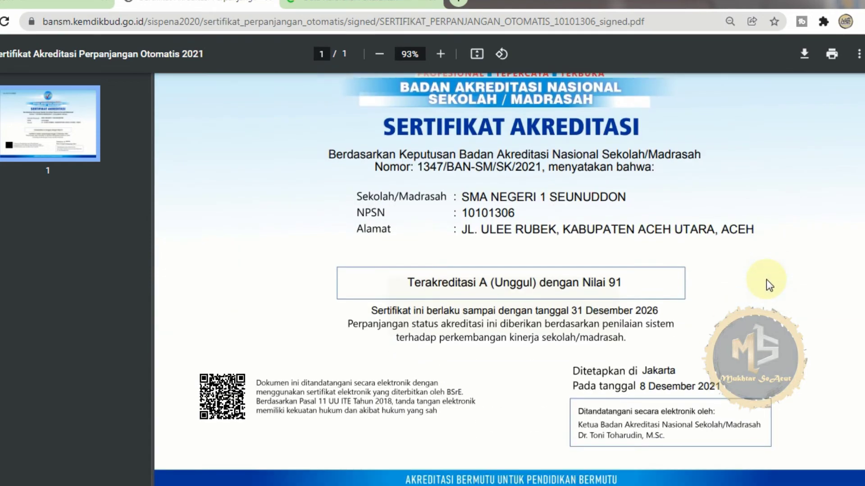
{"action": "scroll", "coordinate": [766, 279], "scroll_direction": "up", "scroll_amount": 2}
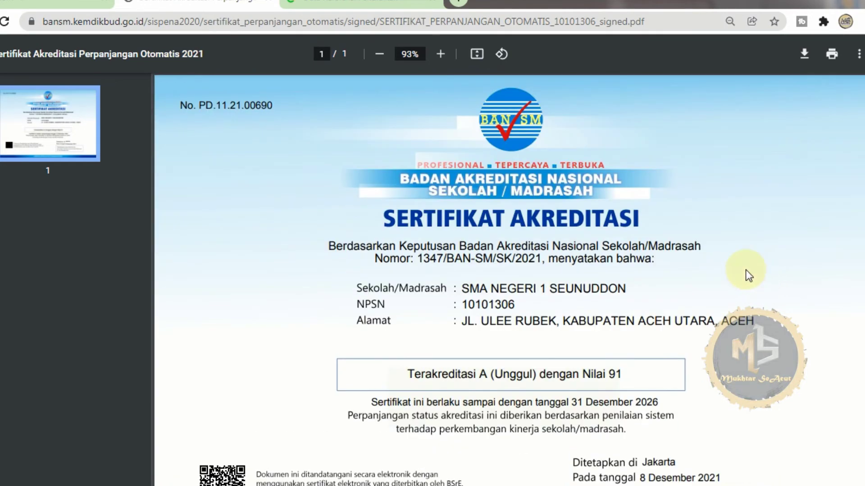
{"action": "left_click", "coordinate": [804, 63]}
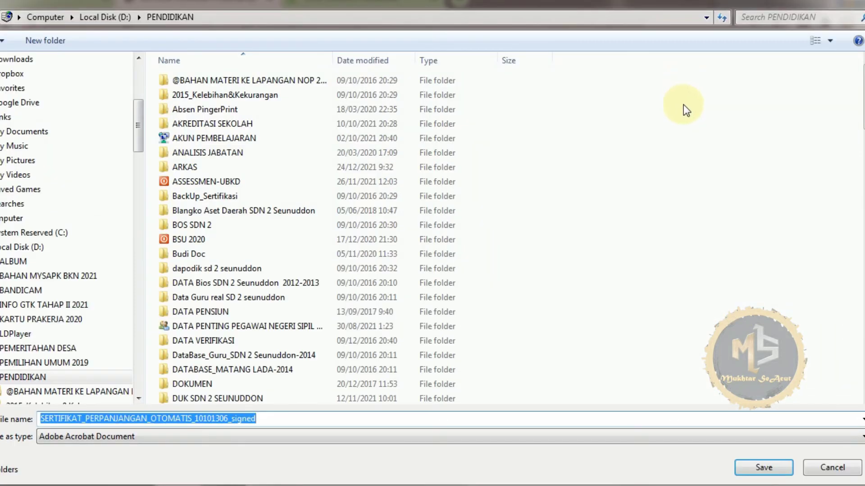
{"action": "left_click", "coordinate": [742, 466]}
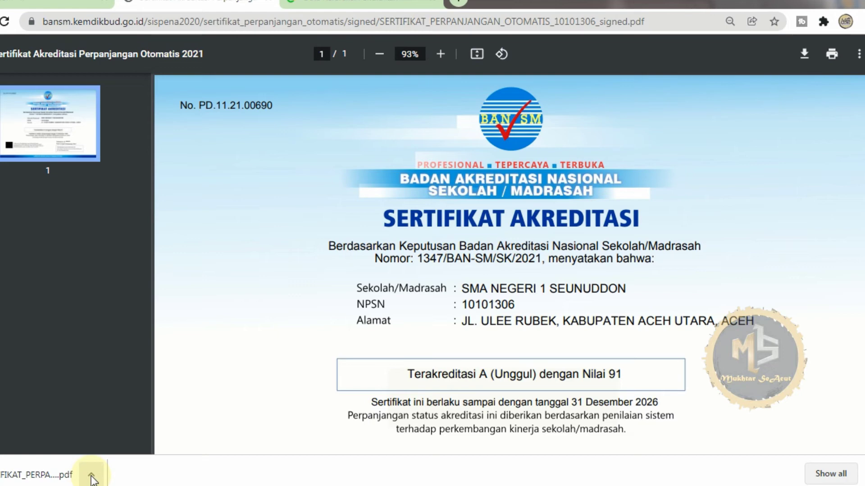
Show the downloaded certificate PDF in its folder and open it in Adobe Acrobat Reader
{"action": "left_click", "coordinate": [91, 476]}
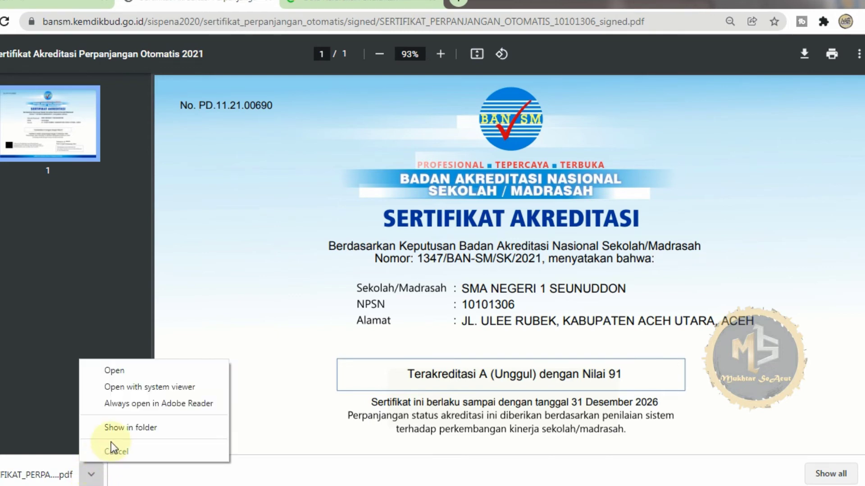
{"action": "left_click", "coordinate": [117, 428]}
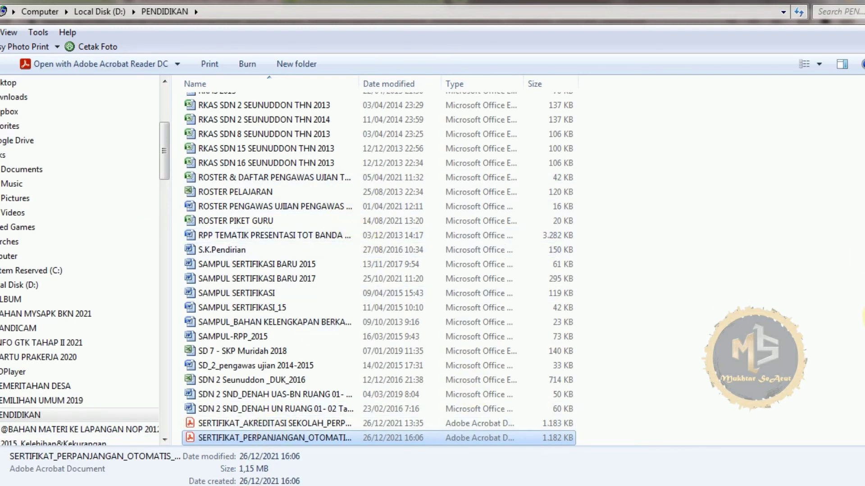
{"action": "scroll", "coordinate": [379, 266], "scroll_direction": "down", "scroll_amount": 1}
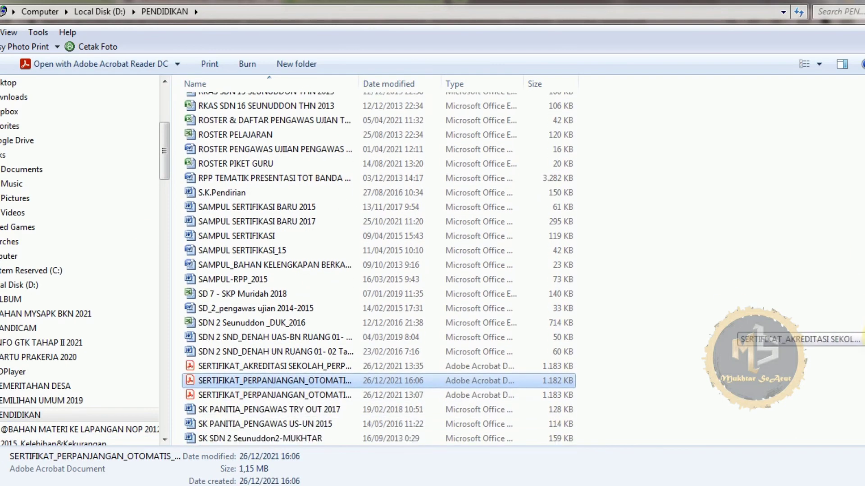
{"action": "double_click", "coordinate": [296, 379]}
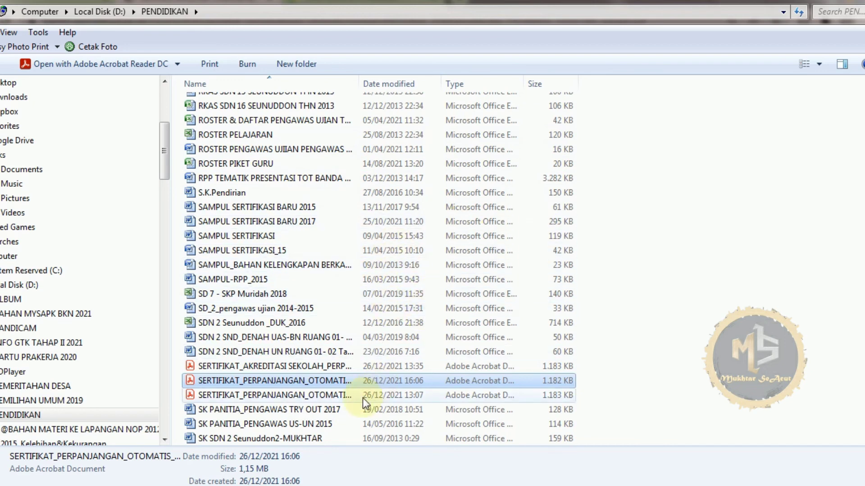
{"action": "double_click", "coordinate": [268, 379]}
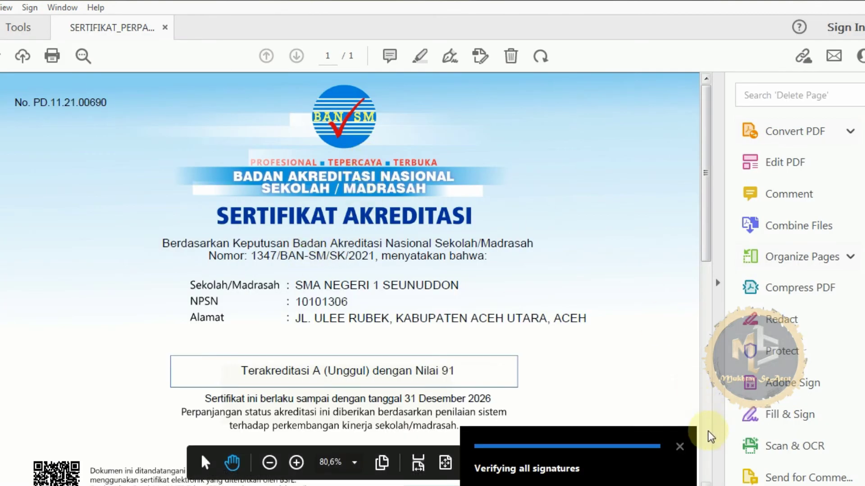
Collapse the tools pane and examine the certificate's school details, accreditation rank and validity date
{"action": "left_click", "coordinate": [718, 282]}
{"action": "scroll", "coordinate": [647, 290], "scroll_direction": "down", "scroll_amount": 1}
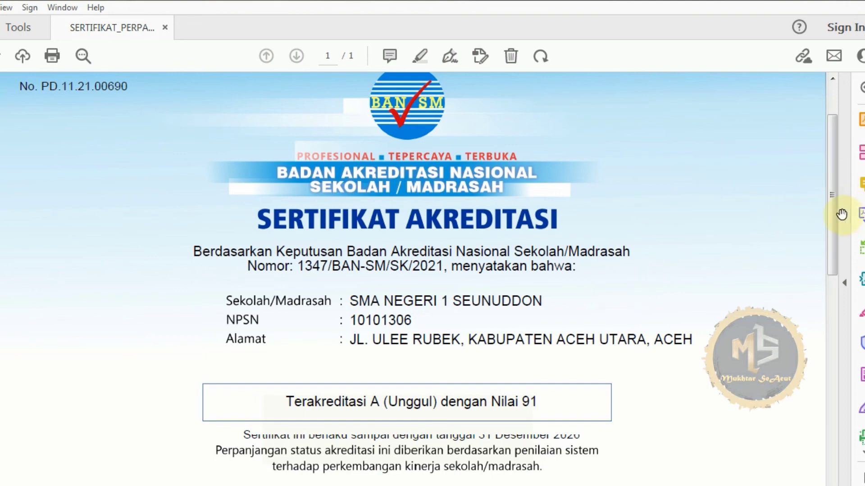
{"action": "scroll", "coordinate": [834, 211], "scroll_direction": "up", "scroll_amount": 1}
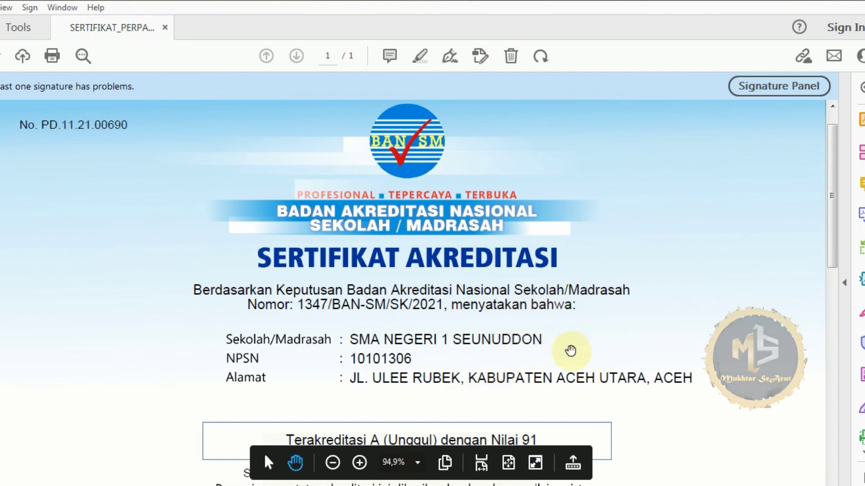
{"action": "scroll", "coordinate": [556, 349], "scroll_direction": "down", "scroll_amount": 2}
{"action": "scroll", "coordinate": [560, 344], "scroll_direction": "down", "scroll_amount": 5}
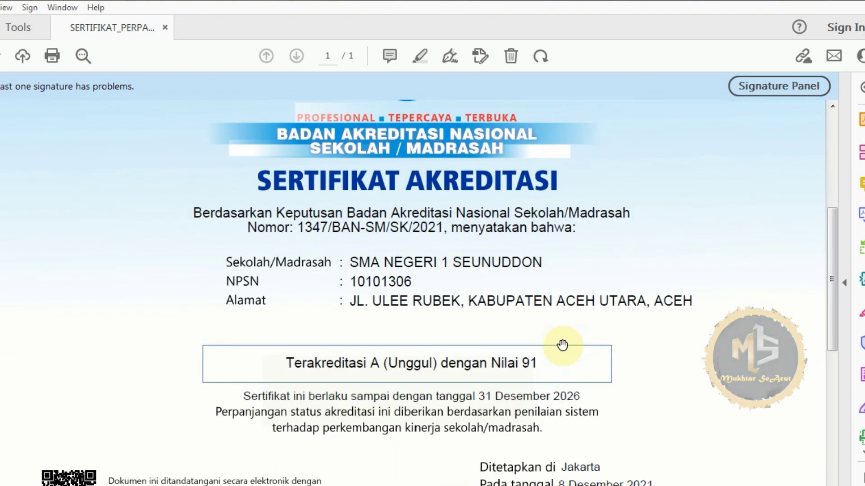
{"action": "scroll", "coordinate": [614, 353], "scroll_direction": "up", "scroll_amount": 6}
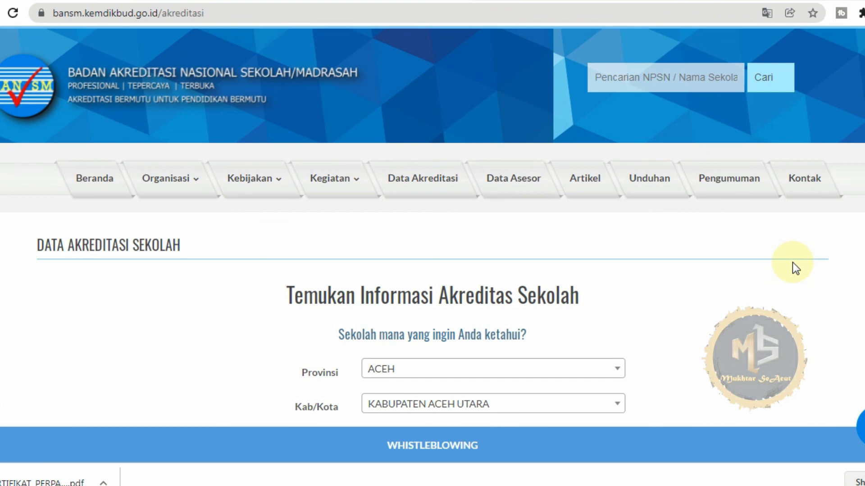
Review the search criteria and result for SD Negeri 2 Seunuddon on the browser's Data Akreditasi page, and return to the certificate PDF
{"action": "scroll", "coordinate": [772, 270], "scroll_direction": "down", "scroll_amount": 5}
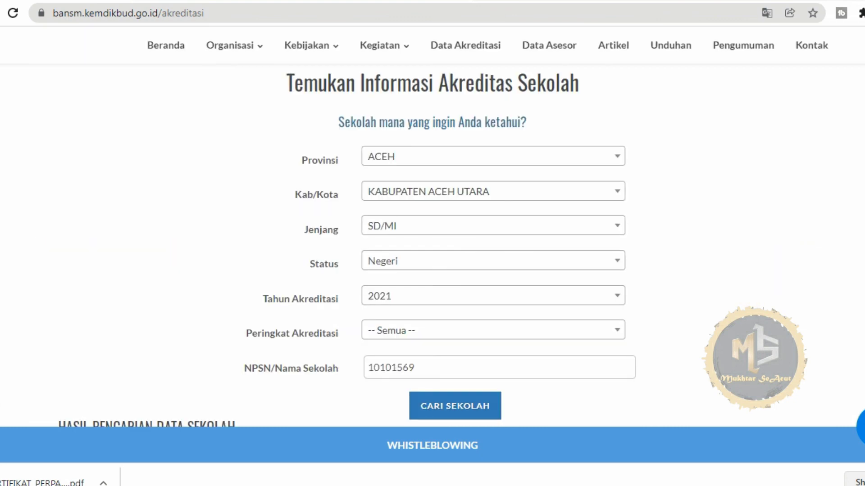
{"action": "scroll", "coordinate": [454, 250], "scroll_direction": "down", "scroll_amount": 3}
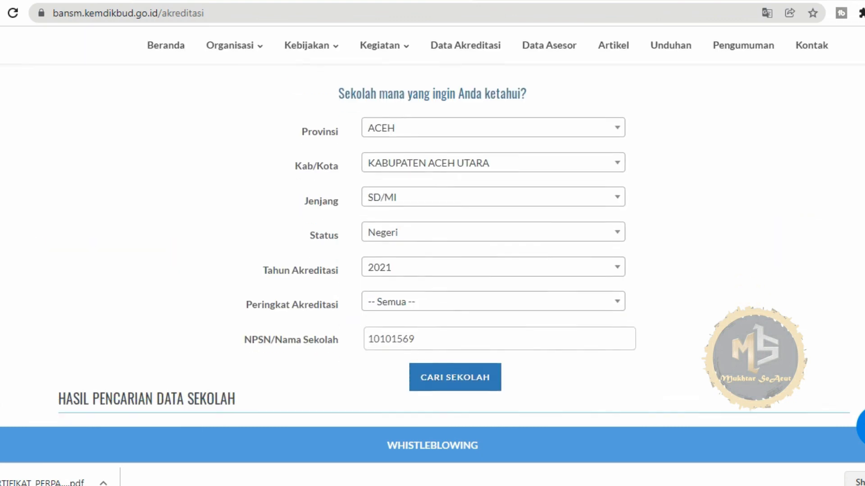
{"action": "scroll", "coordinate": [432, 244], "scroll_direction": "down", "scroll_amount": 3}
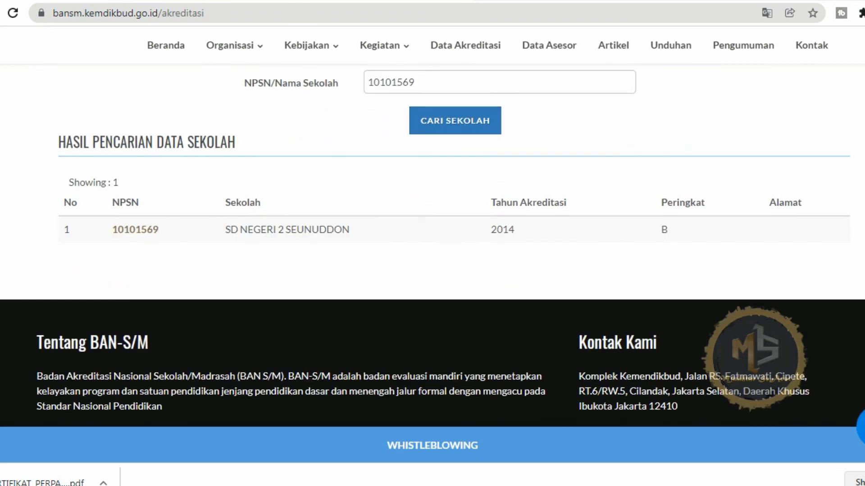
{"action": "scroll", "coordinate": [433, 244], "scroll_direction": "up", "scroll_amount": 10}
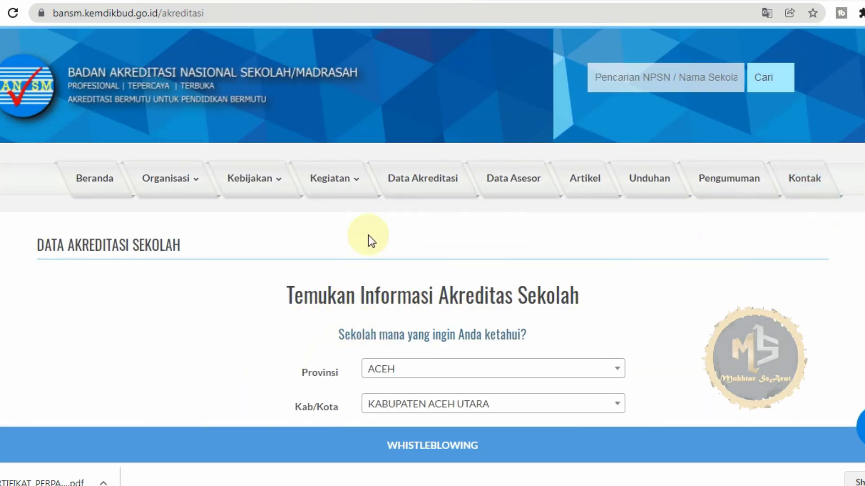
{"action": "left_click", "coordinate": [243, 1]}
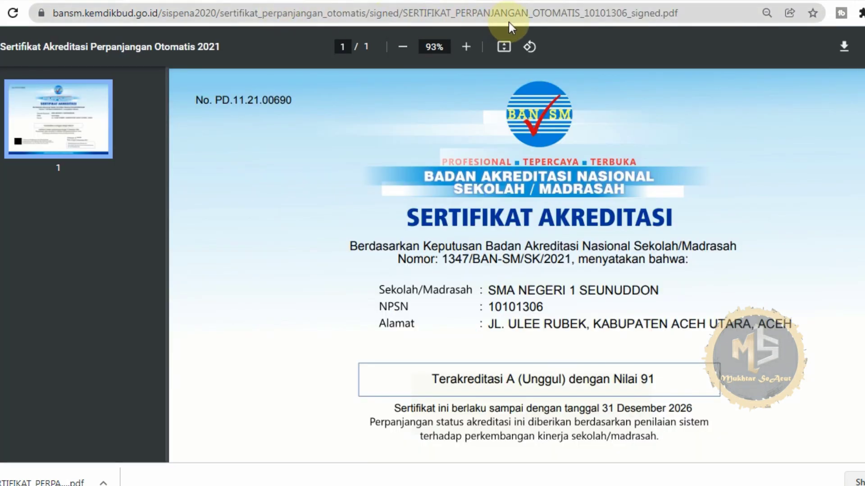